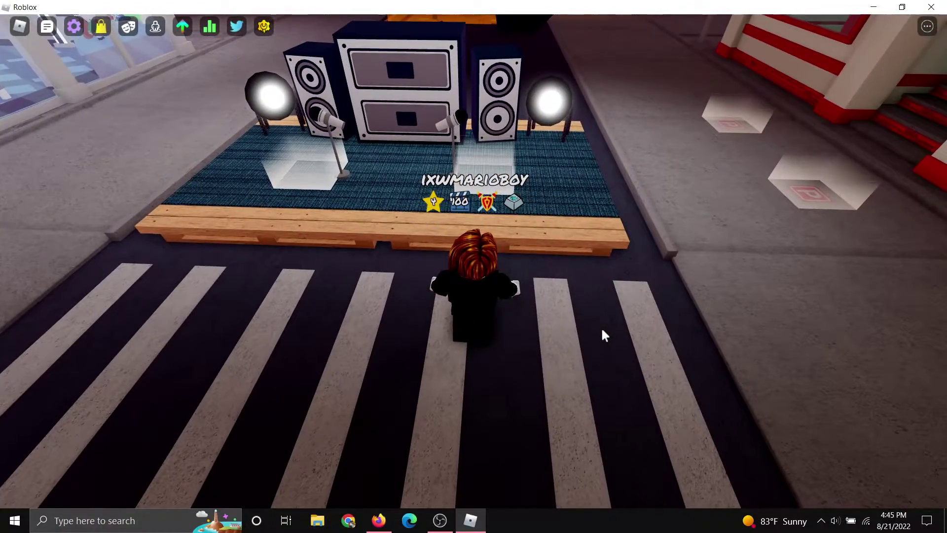
Step: Walk the avatar to the Player 2 microphone spot, go fullscreen, and open chat
{"action": "key", "text": "w"}
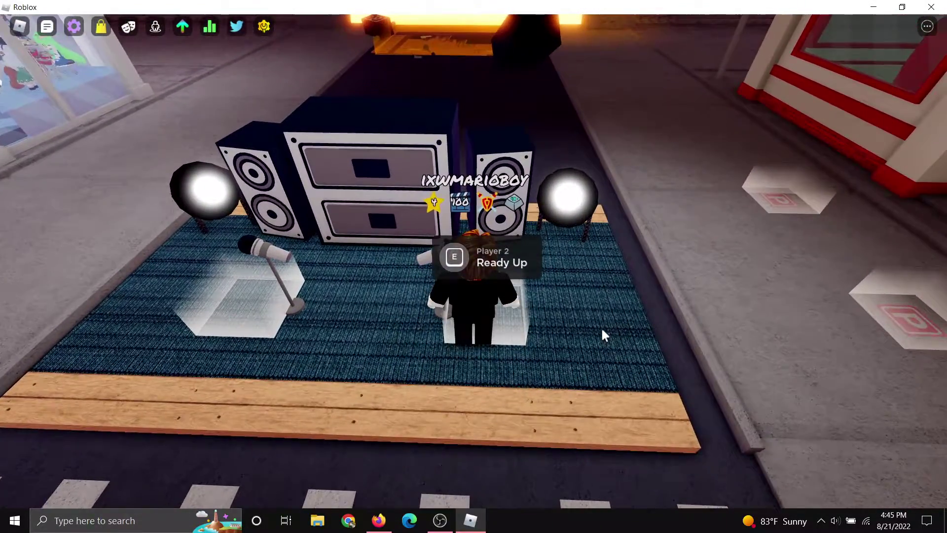
{"action": "left_click_drag", "start_coordinate": [602, 326], "coordinate": [501, 268]}
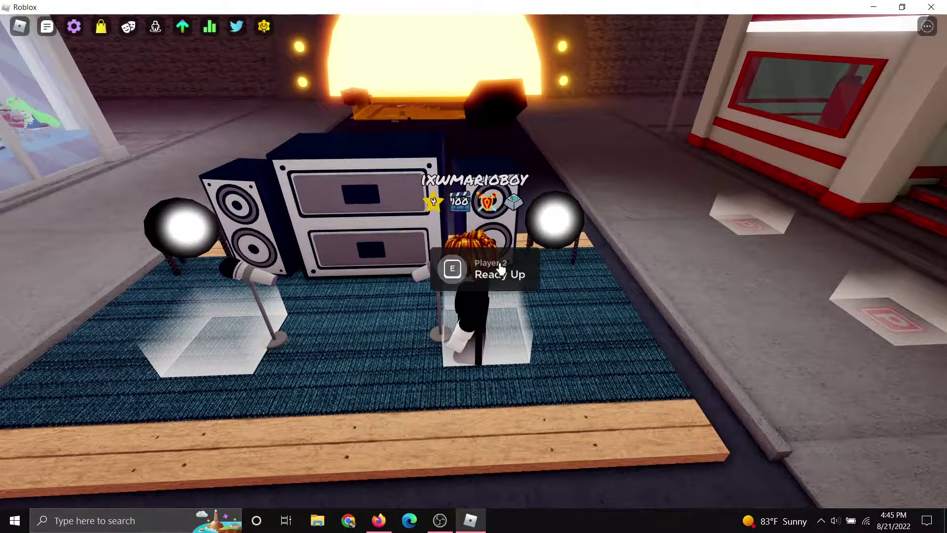
{"action": "key", "text": "F11"}
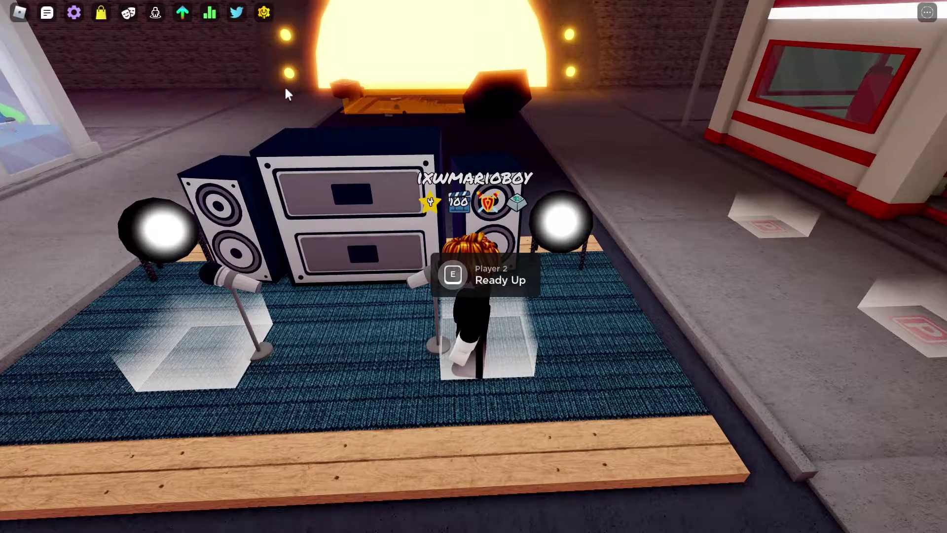
{"action": "left_click", "coordinate": [47, 13]}
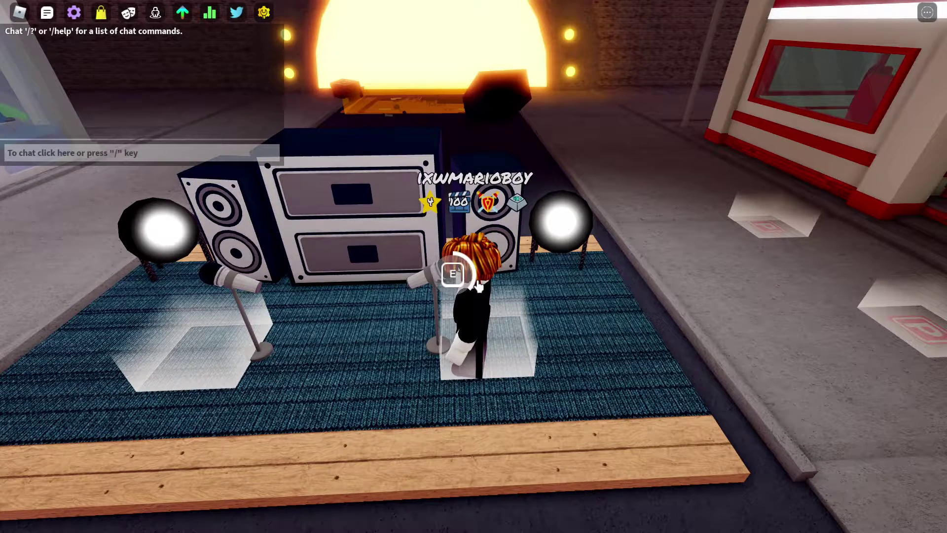
Step: Choose Unfairness on Hard from the Favorites list in the Song Selector
{"action": "key", "text": "e"}
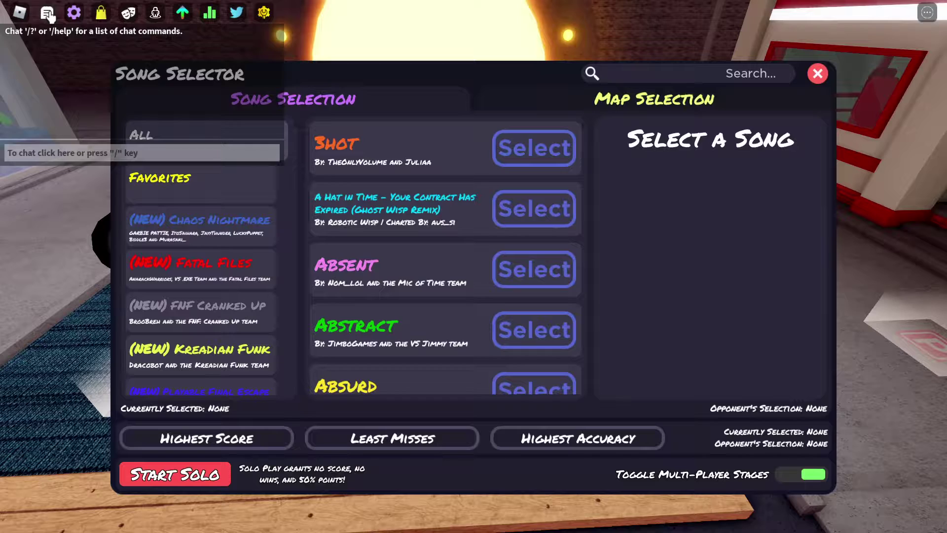
{"action": "left_click", "coordinate": [47, 13]}
{"action": "scroll", "coordinate": [428, 327], "scroll_direction": "down", "scroll_amount": 5}
{"action": "scroll", "coordinate": [428, 327], "scroll_direction": "down", "scroll_amount": 2}
{"action": "scroll", "coordinate": [429, 327], "scroll_direction": "up", "scroll_amount": 6}
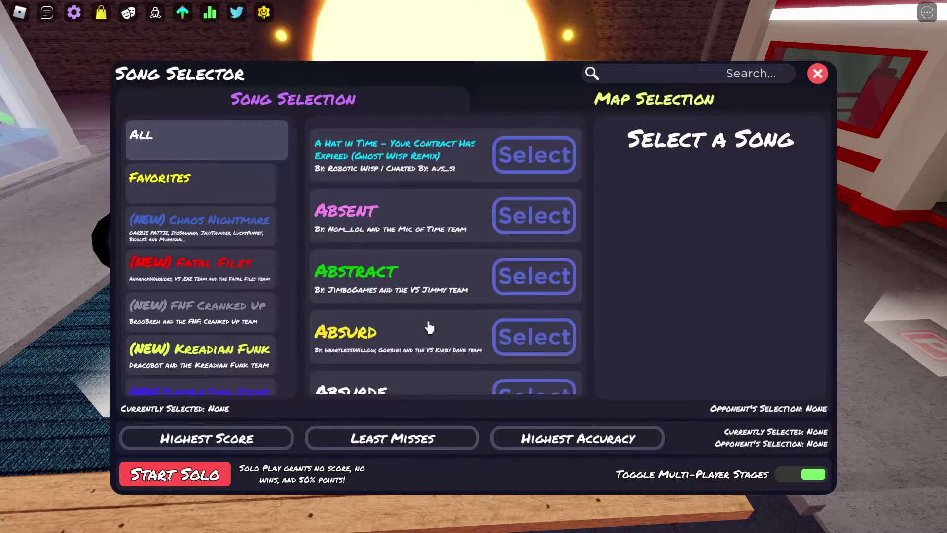
{"action": "scroll", "coordinate": [429, 327], "scroll_direction": "up", "scroll_amount": 1}
{"action": "scroll", "coordinate": [377, 245], "scroll_direction": "down", "scroll_amount": 3}
{"action": "scroll", "coordinate": [376, 244], "scroll_direction": "up", "scroll_amount": 3}
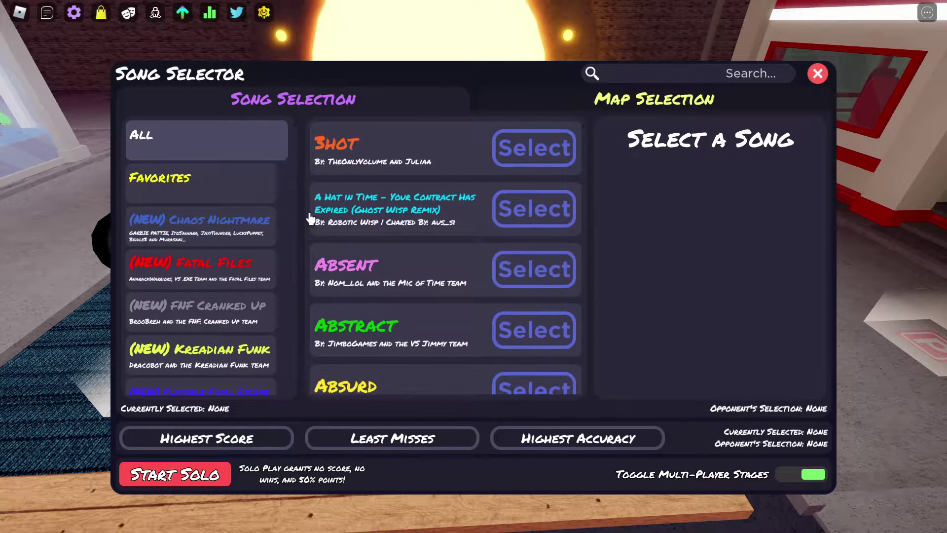
{"action": "left_click", "coordinate": [161, 178]}
{"action": "scroll", "coordinate": [423, 217], "scroll_direction": "down", "scroll_amount": 5}
{"action": "scroll", "coordinate": [423, 217], "scroll_direction": "down", "scroll_amount": 5}
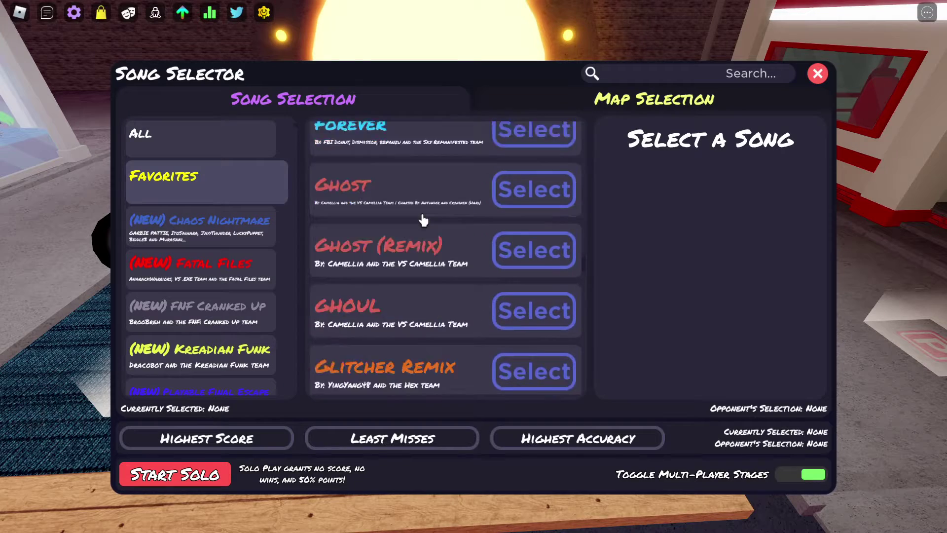
{"action": "scroll", "coordinate": [423, 217], "scroll_direction": "down", "scroll_amount": 5}
{"action": "scroll", "coordinate": [423, 217], "scroll_direction": "down", "scroll_amount": 5}
{"action": "scroll", "coordinate": [423, 219], "scroll_direction": "down", "scroll_amount": 4}
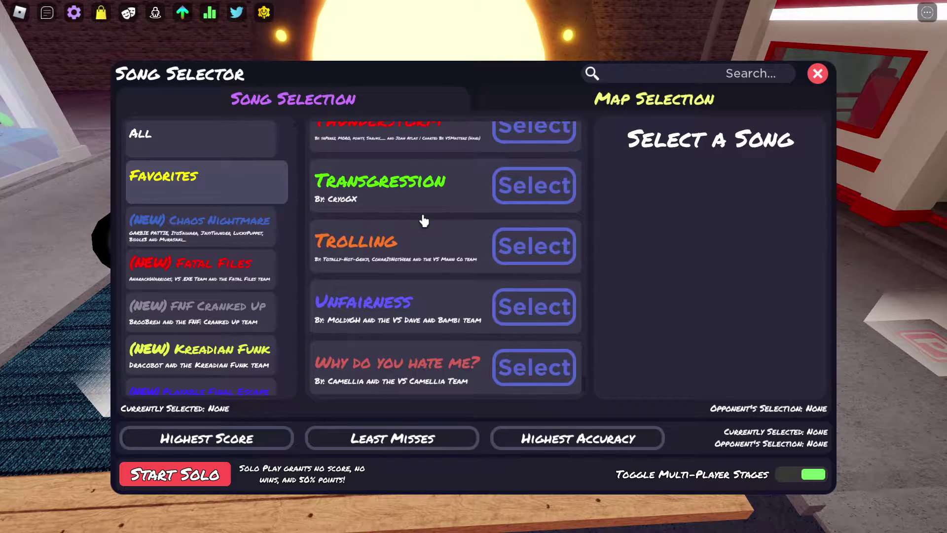
{"action": "left_click", "coordinate": [547, 310]}
{"action": "left_click", "coordinate": [722, 326]}
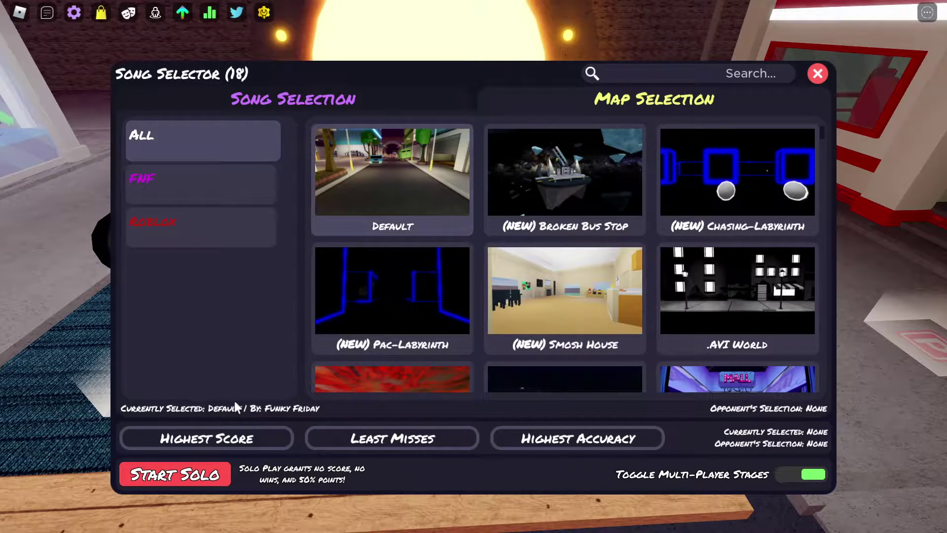
Step: Close the song selector and switch off Opponent's Arrows (Middle Scroll) in settings
{"action": "left_click", "coordinate": [817, 73]}
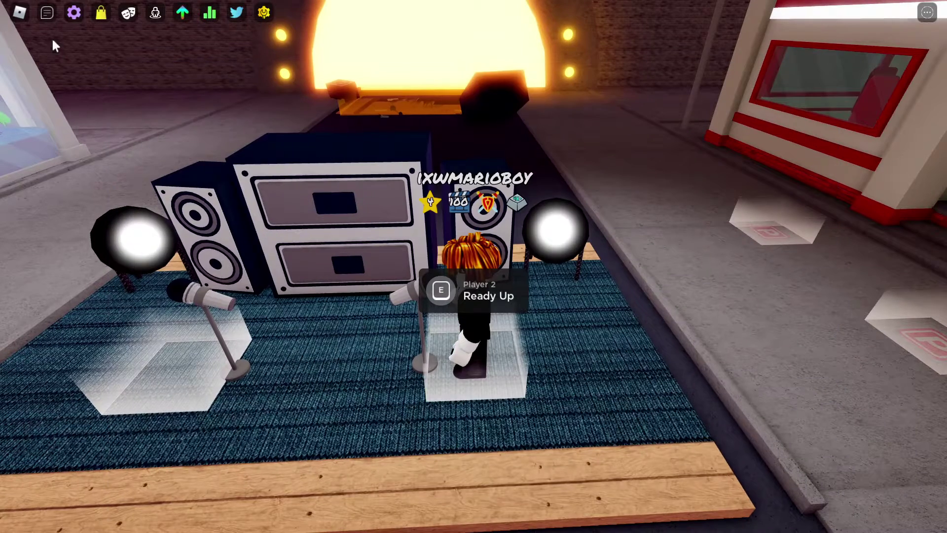
{"action": "left_click", "coordinate": [74, 14]}
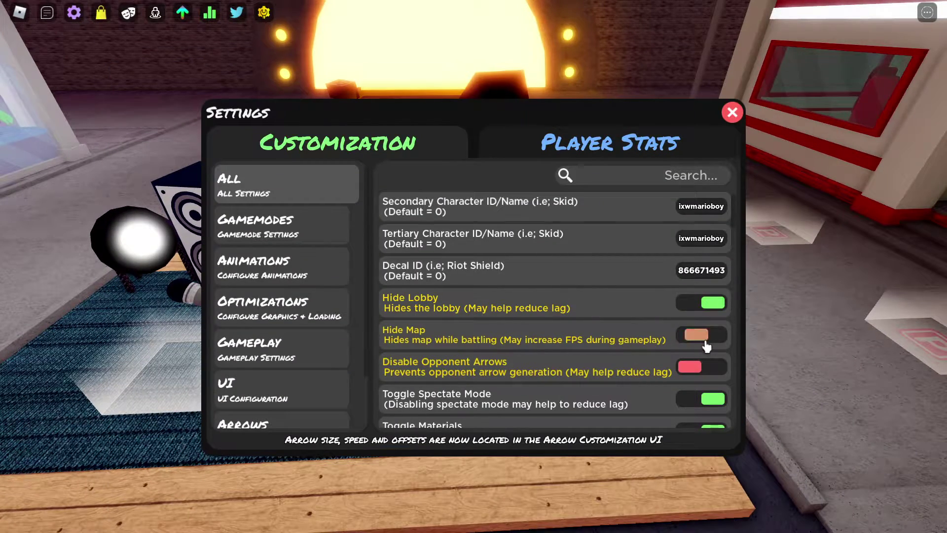
{"action": "scroll", "coordinate": [577, 325], "scroll_direction": "down", "scroll_amount": 3}
{"action": "scroll", "coordinate": [577, 326], "scroll_direction": "down", "scroll_amount": 3}
{"action": "scroll", "coordinate": [577, 325], "scroll_direction": "down", "scroll_amount": 3}
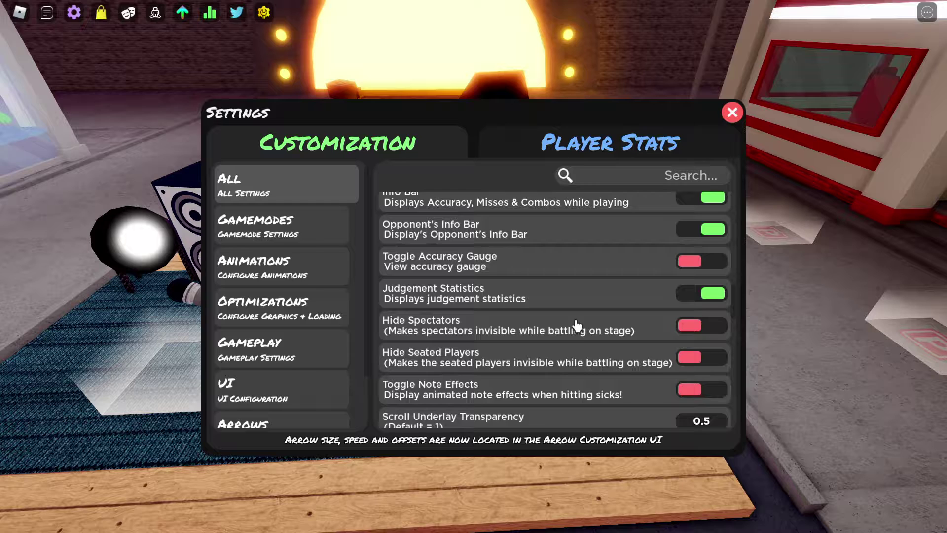
{"action": "scroll", "coordinate": [578, 325], "scroll_direction": "down", "scroll_amount": 3}
{"action": "scroll", "coordinate": [608, 398], "scroll_direction": "down", "scroll_amount": 3}
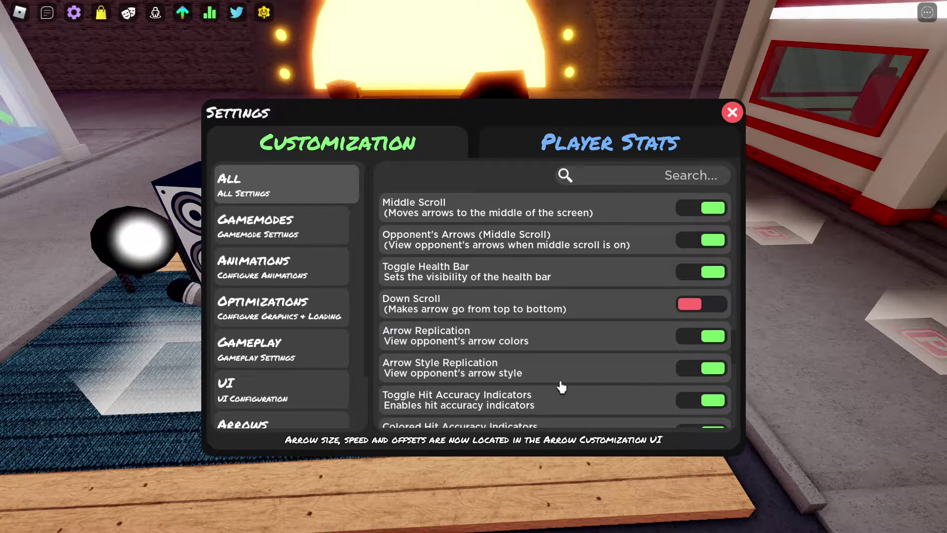
{"action": "scroll", "coordinate": [608, 353], "scroll_direction": "down", "scroll_amount": 1}
{"action": "scroll", "coordinate": [608, 354], "scroll_direction": "up", "scroll_amount": 1}
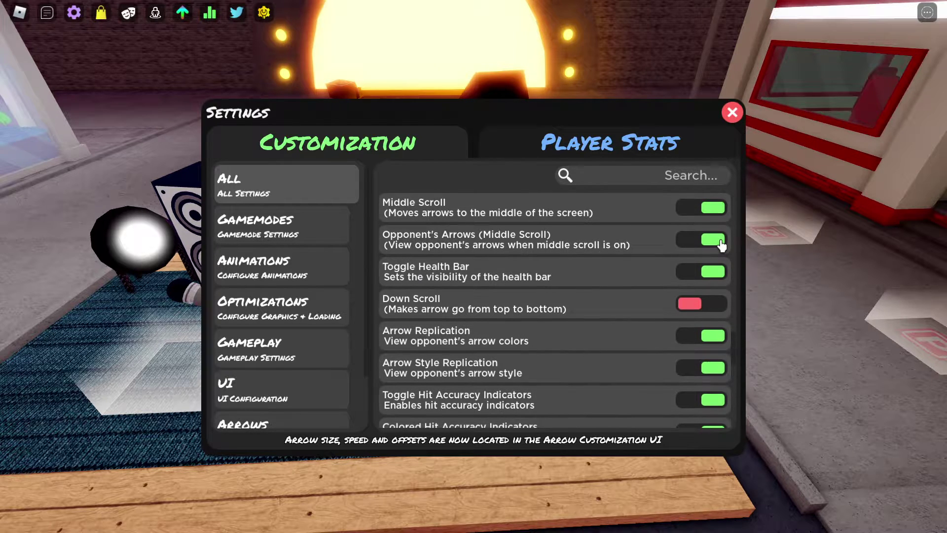
{"action": "left_click", "coordinate": [616, 143]}
{"action": "left_click", "coordinate": [404, 144]}
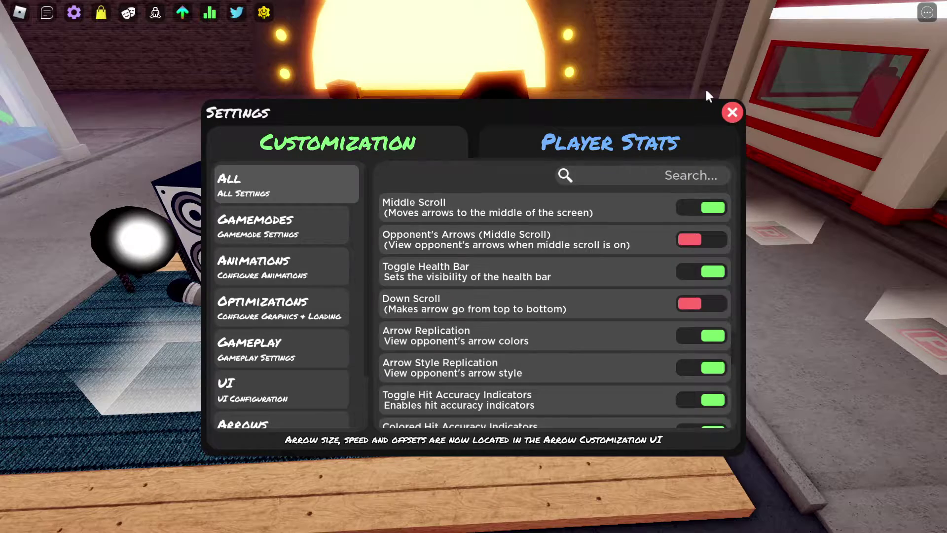
{"action": "left_click", "coordinate": [733, 114]}
Step: Reopen the Song Selector, choose Highest Score mode, and start Unfairness solo
{"action": "key", "text": "e"}
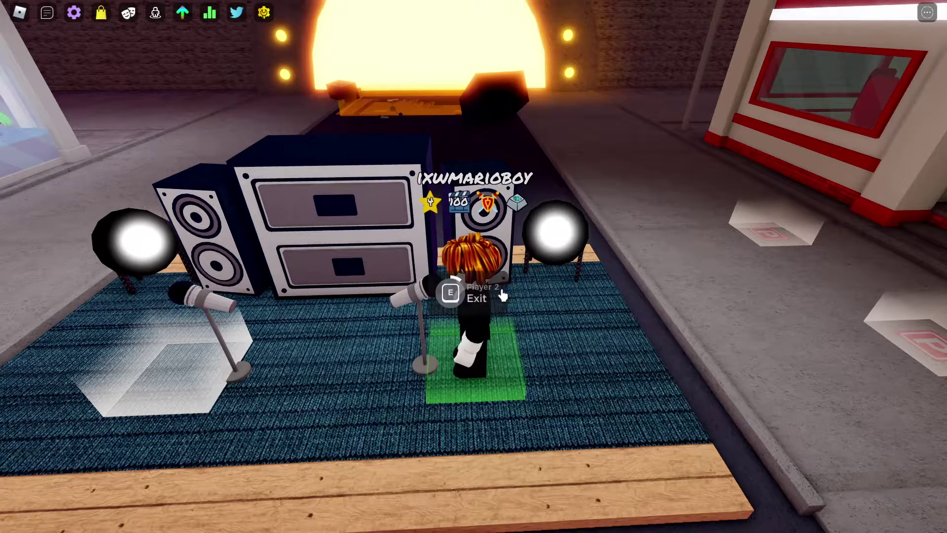
{"action": "left_click", "coordinate": [654, 98]}
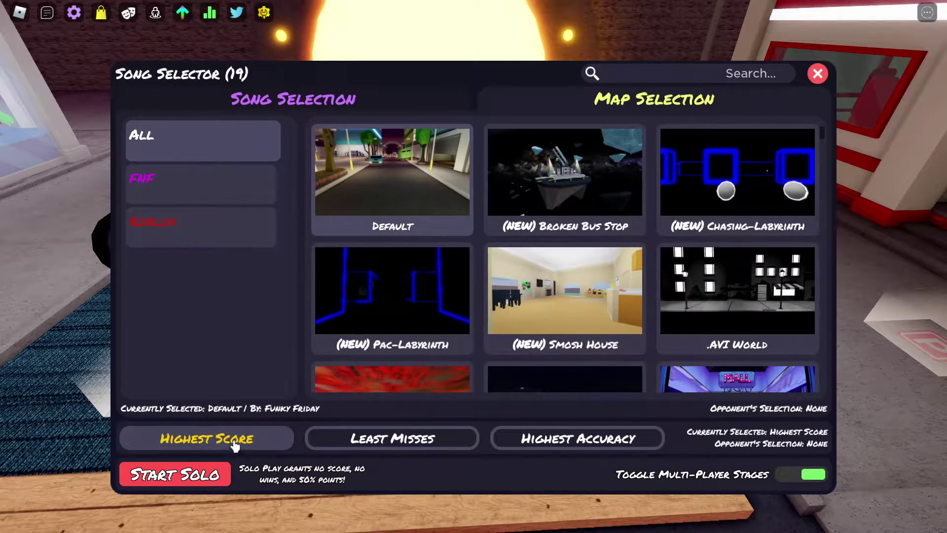
{"action": "left_click", "coordinate": [175, 474]}
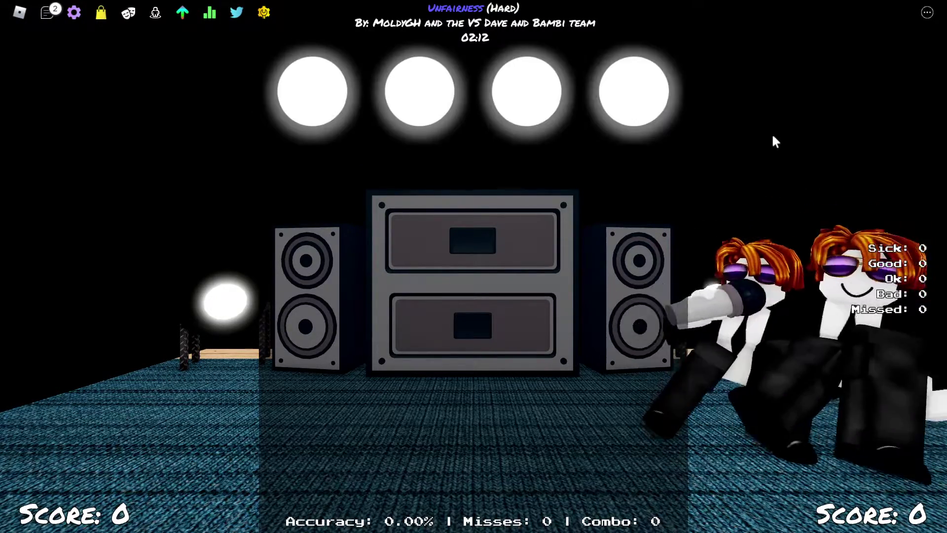
Step: Hit the opening note bursts of this stretch, building a combo before the short pause
{"action": "key", "text": "Left"}
{"action": "key", "text": "Left"}
{"action": "key", "text": "Down"}
{"action": "key", "text": "Up"}
{"action": "key", "text": "Right"}
{"action": "key", "text": "Left"}
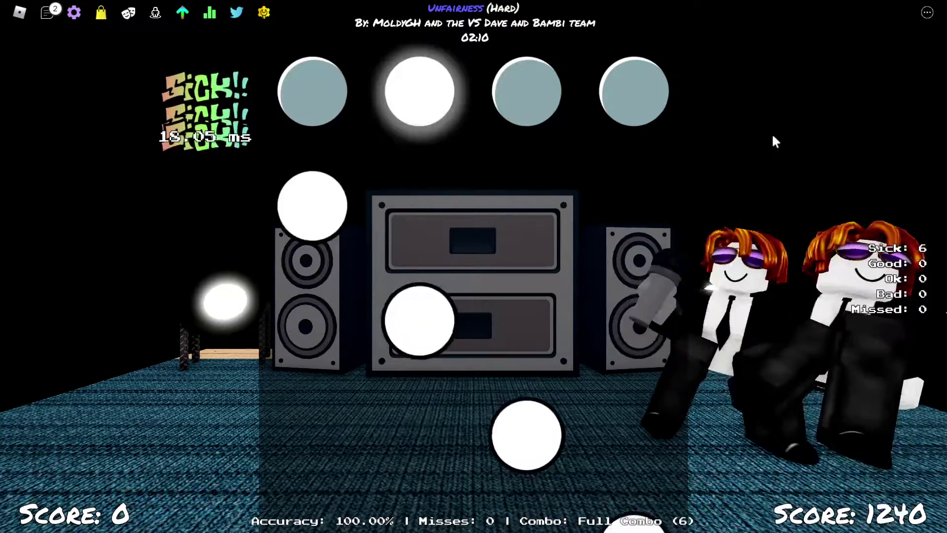
{"action": "key", "text": "Down"}
{"action": "key", "text": "Up"}
{"action": "key", "text": "Right"}
{"action": "key", "text": "Left"}
{"action": "key", "text": "Left"}
{"action": "key", "text": "Down"}
{"action": "key", "text": "Up"}
{"action": "key", "text": "Right"}
{"action": "key", "text": "Down"}
{"action": "key", "text": "Up"}
{"action": "key", "text": "Up"}
{"action": "key", "text": "Down"}
{"action": "key", "text": "Right"}
{"action": "key", "text": "Down"}
{"action": "key", "text": "Left"}
{"action": "key", "text": "Up"}
{"action": "key", "text": "Down"}
{"action": "key", "text": "Right"}
{"action": "key", "text": "Right"}
{"action": "key", "text": "Up"}
{"action": "key", "text": "Left"}
{"action": "key", "text": "Down"}
{"action": "key", "text": "Up"}
{"action": "key", "text": "Down"}
{"action": "key", "text": "Right"}
{"action": "key", "text": "Up"}
{"action": "key", "text": "Down"}
{"action": "key", "text": "Left"}
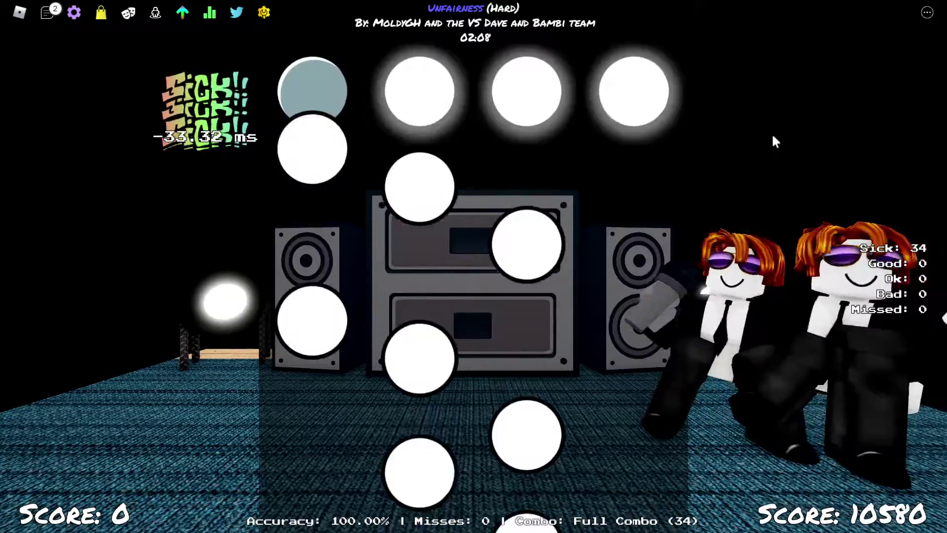
{"action": "key", "text": "Down"}
{"action": "key", "text": "Up"}
{"action": "key", "text": "Right"}
{"action": "key", "text": "Left"}
{"action": "key", "text": "Down"}
{"action": "key", "text": "Up"}
{"action": "key", "text": "Right"}
{"action": "key", "text": "Down"}
{"action": "key", "text": "Up"}
{"action": "key", "text": "Left"}
{"action": "key", "text": "Right"}
{"action": "key", "text": "Up"}
{"action": "key", "text": "Right"}
{"action": "key", "text": "Left"}
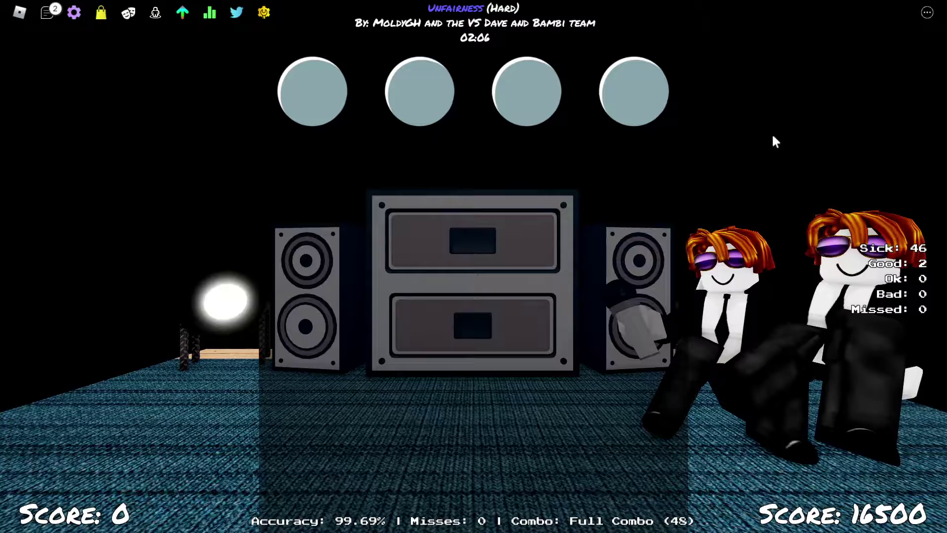
{"action": "key", "text": "Up"}
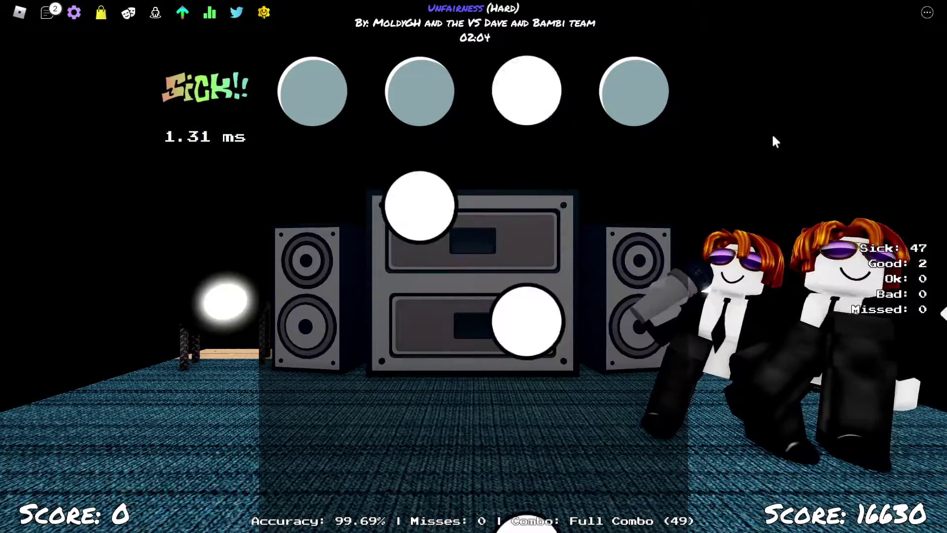
{"action": "key", "text": "Down"}
{"action": "key", "text": "Up"}
{"action": "key", "text": "Right"}
{"action": "key", "text": "Up"}
{"action": "key", "text": "Down"}
{"action": "key", "text": "Left"}
{"action": "key", "text": "Right"}
{"action": "key", "text": "Left"}
{"action": "key", "text": "Down"}
{"action": "key", "text": "Up"}
{"action": "key", "text": "Right"}
{"action": "key", "text": "Down"}
{"action": "key", "text": "Up"}
{"action": "key", "text": "Left"}
{"action": "key", "text": "Right"}
{"action": "key", "text": "Down"}
{"action": "key", "text": "Up"}
{"action": "key", "text": "Left"}
{"action": "key", "text": "Down"}
{"action": "key", "text": "Up"}
{"action": "key", "text": "Right"}
{"action": "key", "text": "Left"}
{"action": "key", "text": "Right"}
{"action": "key", "text": "Up"}
{"action": "key", "text": "Down"}
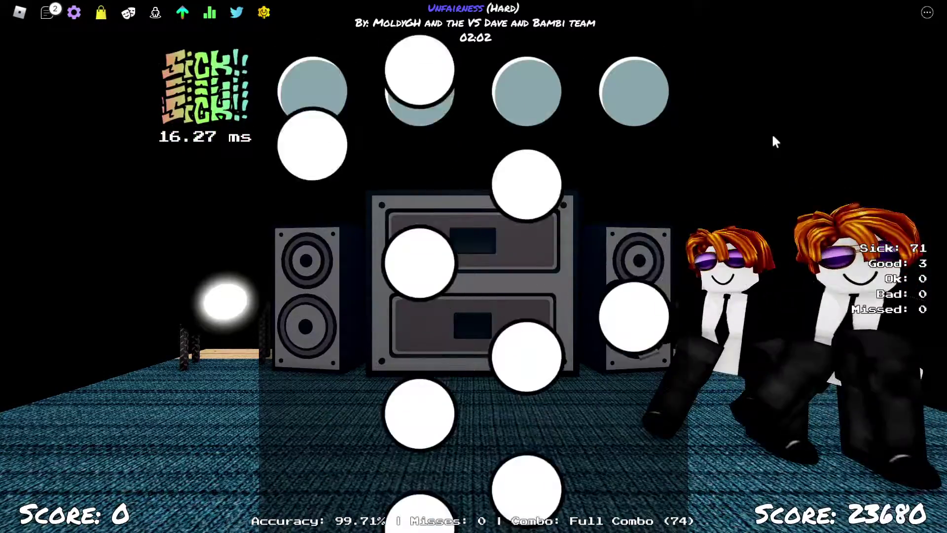
{"action": "key", "text": "Up"}
{"action": "key", "text": "Down"}
{"action": "key", "text": "Right"}
{"action": "key", "text": "Up"}
{"action": "key", "text": "Left"}
{"action": "key", "text": "Down"}
{"action": "key", "text": "Up"}
{"action": "key", "text": "Right"}
{"action": "key", "text": "Down"}
{"action": "key", "text": "Left"}
{"action": "key", "text": "Up"}
{"action": "key", "text": "Right"}
{"action": "key", "text": "Left"}
{"action": "key", "text": "Down"}
{"action": "key", "text": "Up"}
{"action": "key", "text": "Right"}
{"action": "key", "text": "Down"}
{"action": "key", "text": "Down"}
{"action": "key", "text": "Left"}
{"action": "key", "text": "Up"}
{"action": "key", "text": "Right"}
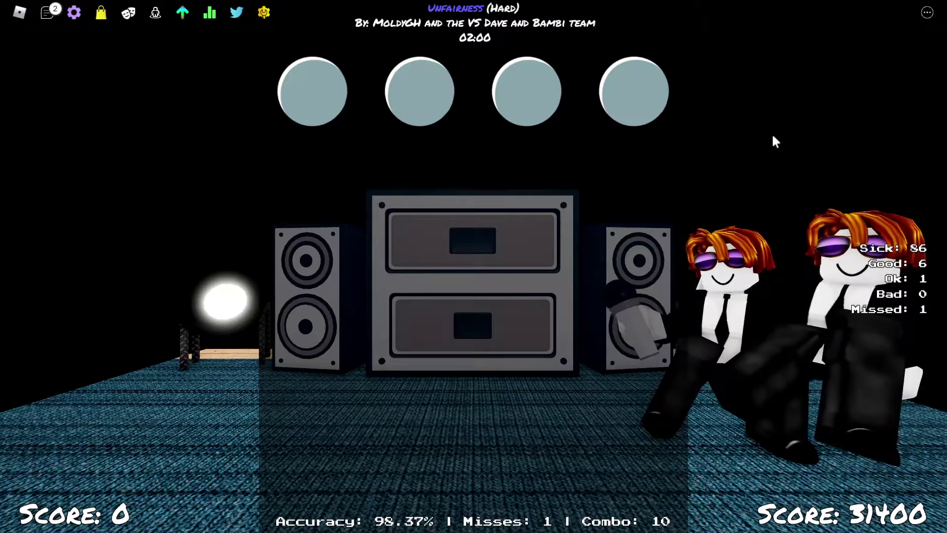
Step: Hit the rising-note passage that follows the pause, up to the next lull
{"action": "key", "text": "Down"}
{"action": "key", "text": "Left"}
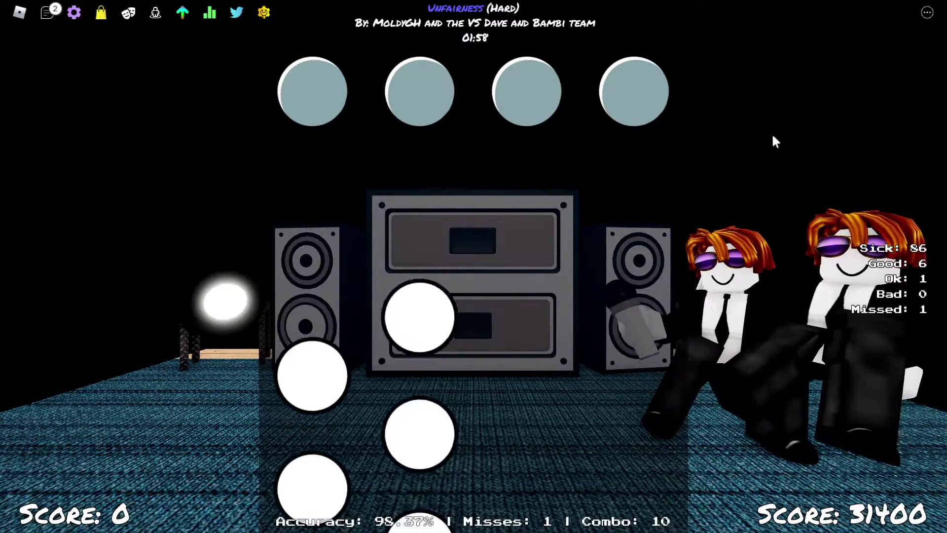
{"action": "key", "text": "Down"}
{"action": "key", "text": "Up"}
{"action": "key", "text": "Down"}
{"action": "key", "text": "Up"}
{"action": "key", "text": "Up"}
{"action": "key", "text": "Right"}
{"action": "key", "text": "Up"}
{"action": "key", "text": "Right"}
{"action": "key", "text": "Up"}
{"action": "key", "text": "Down"}
{"action": "key", "text": "Up"}
{"action": "key", "text": "Down"}
{"action": "key", "text": "Up"}
{"action": "key", "text": "Down"}
{"action": "key", "text": "Up"}
{"action": "key", "text": "Up"}
{"action": "key", "text": "Down"}
{"action": "key", "text": "Up"}
{"action": "key", "text": "Down"}
{"action": "key", "text": "Right"}
{"action": "key", "text": "Up"}
{"action": "key", "text": "Down"}
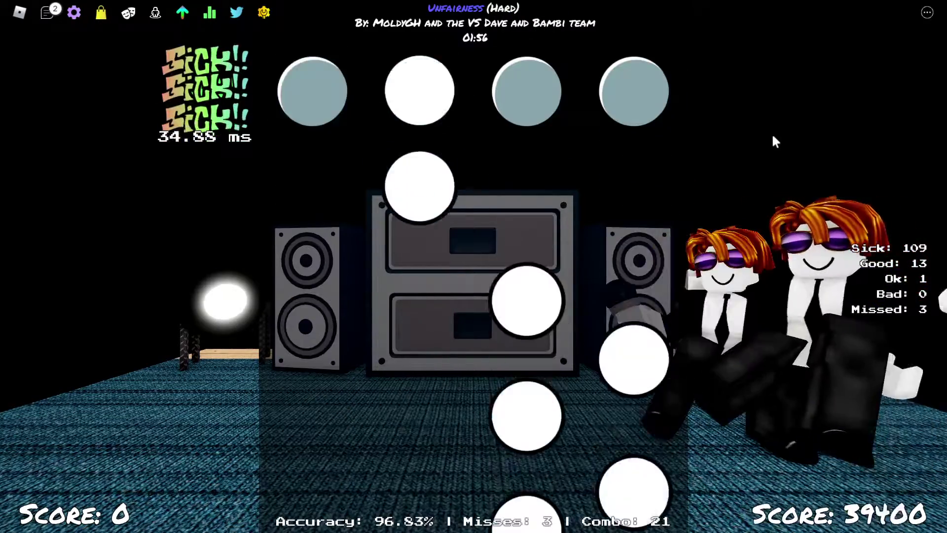
{"action": "key", "text": "Up"}
{"action": "key", "text": "Down"}
{"action": "key", "text": "Left"}
{"action": "key", "text": "Down"}
{"action": "key", "text": "Left"}
{"action": "key", "text": "Down"}
{"action": "key", "text": "Up"}
{"action": "key", "text": "Up"}
{"action": "key", "text": "Left"}
{"action": "key", "text": "Up"}
{"action": "key", "text": "Down"}
{"action": "key", "text": "Left"}
{"action": "key", "text": "Up"}
{"action": "key", "text": "Left"}
{"action": "key", "text": "Down"}
{"action": "key", "text": "Up"}
{"action": "key", "text": "Down"}
{"action": "key", "text": "Right"}
{"action": "key", "text": "Down"}
{"action": "key", "text": "Right"}
{"action": "key", "text": "Up"}
{"action": "key", "text": "Down"}
{"action": "key", "text": "Right"}
{"action": "key", "text": "Right"}
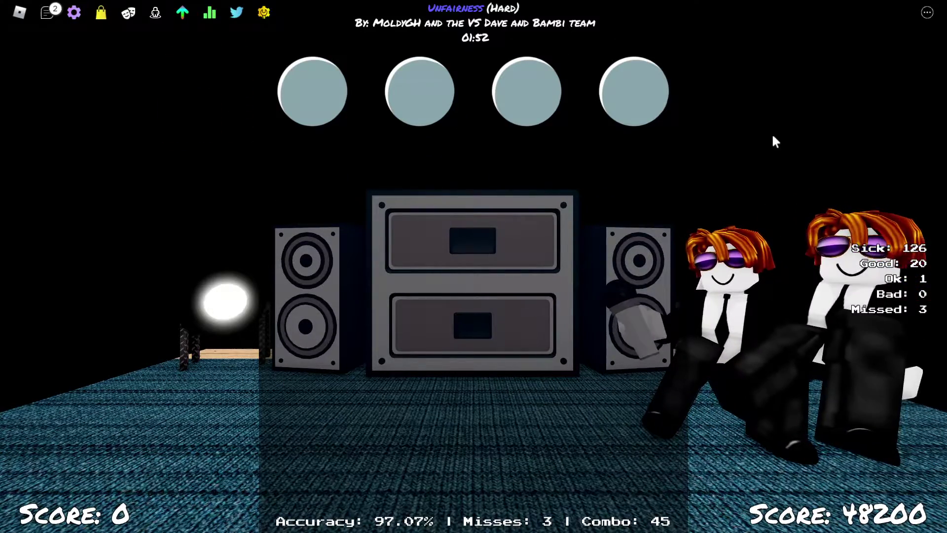
Step: Clear the dense note run, then the paired notes in the two left lanes
{"action": "key", "text": "Left"}
{"action": "key", "text": "Left"}
{"action": "key", "text": "Down"}
{"action": "key", "text": "Left"}
{"action": "key", "text": "Down"}
{"action": "key", "text": "Up"}
{"action": "key", "text": "Down"}
{"action": "key", "text": "Right"}
{"action": "key", "text": "Up"}
{"action": "key", "text": "Right"}
{"action": "key", "text": "Down"}
{"action": "key", "text": "Up"}
{"action": "key", "text": "Right"}
{"action": "key", "text": "Right"}
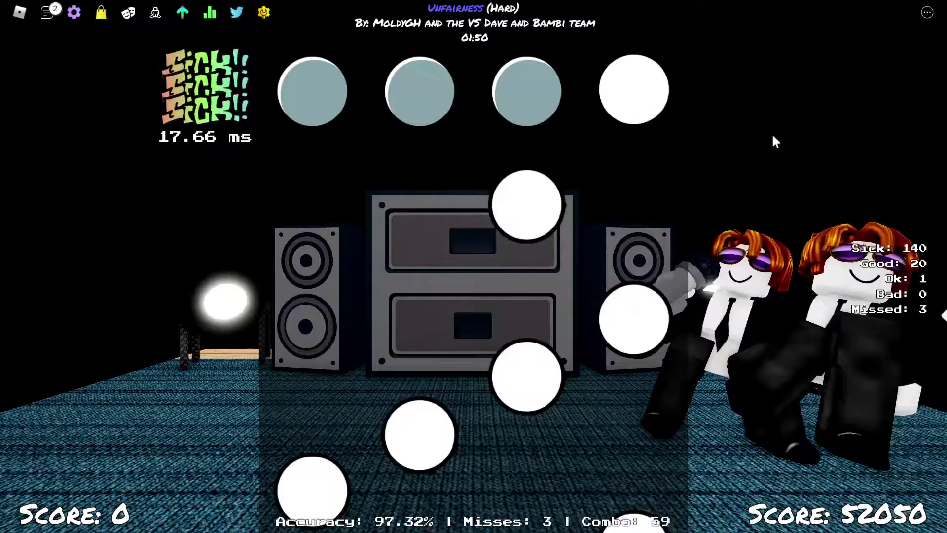
{"action": "key", "text": "Left"}
{"action": "key", "text": "Down"}
{"action": "key", "text": "Up"}
{"action": "key", "text": "Right"}
{"action": "key", "text": "Down"}
{"action": "key", "text": "Up"}
{"action": "key", "text": "Up"}
{"action": "key", "text": "Right"}
{"action": "key", "text": "Left"}
{"action": "key", "text": "Down"}
{"action": "key", "text": "Up"}
{"action": "key", "text": "Right"}
{"action": "key", "text": "Down"}
{"action": "key", "text": "Left"}
{"action": "key", "text": "Up"}
{"action": "key", "text": "Down"}
{"action": "key", "text": "Left"}
{"action": "key", "text": "Up"}
{"action": "key", "text": "Down"}
{"action": "key", "text": "Right"}
{"action": "key", "text": "Left"}
{"action": "key", "text": "Up"}
{"action": "key", "text": "Left"}
{"action": "key", "text": "Down"}
{"action": "key", "text": "Up"}
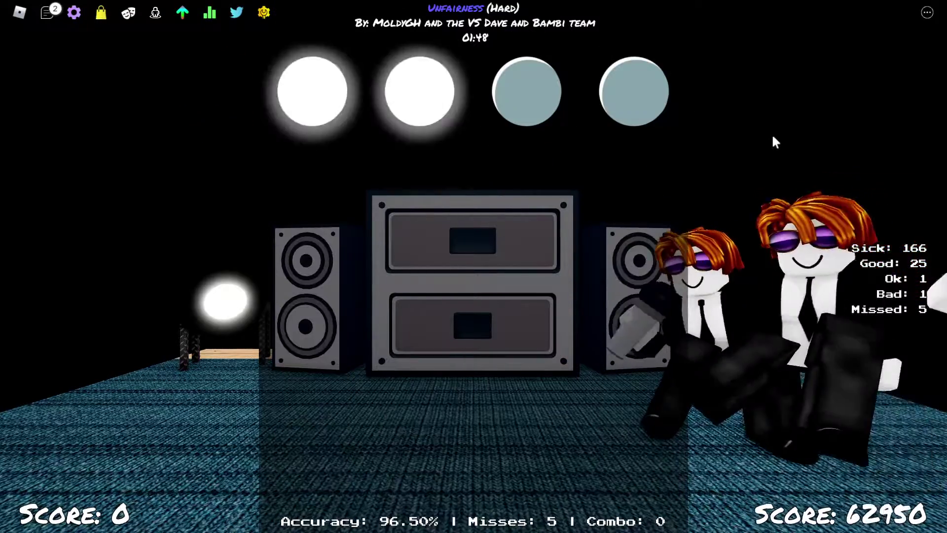
{"action": "key", "text": "Left"}
{"action": "key", "text": "Down"}
{"action": "key", "text": "Left"}
{"action": "key", "text": "Down"}
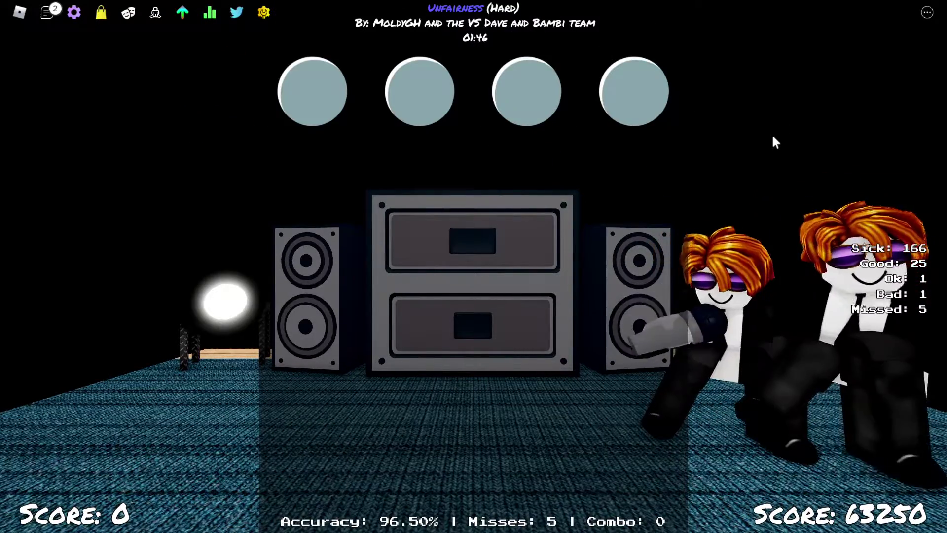
Step: Rebuild the combo through the fast note cluster and its trailing note
{"action": "key", "text": "Left"}
{"action": "key", "text": "Down"}
{"action": "key", "text": "Up"}
{"action": "key", "text": "Left"}
{"action": "key", "text": "Down"}
{"action": "key", "text": "Right"}
{"action": "key", "text": "Down"}
{"action": "key", "text": "Up"}
{"action": "key", "text": "Right"}
{"action": "key", "text": "Left"}
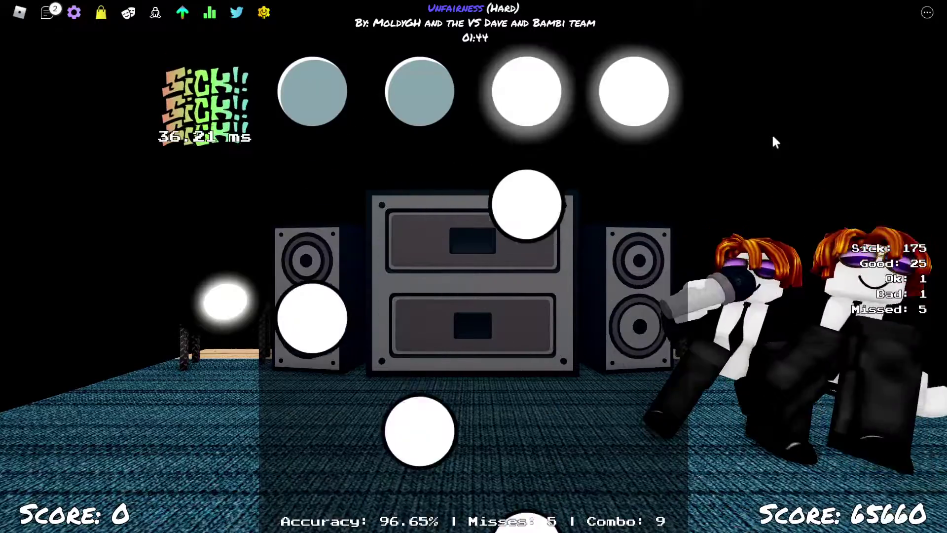
{"action": "key", "text": "Up"}
{"action": "key", "text": "Right"}
{"action": "key", "text": "Left"}
{"action": "key", "text": "Down"}
{"action": "key", "text": "Up"}
{"action": "key", "text": "Right"}
{"action": "key", "text": "Down"}
{"action": "key", "text": "Left"}
{"action": "key", "text": "Up"}
{"action": "key", "text": "Down"}
{"action": "key", "text": "Right"}
{"action": "key", "text": "Up"}
{"action": "key", "text": "Left"}
{"action": "key", "text": "Down"}
{"action": "key", "text": "Up"}
{"action": "key", "text": "Right"}
{"action": "key", "text": "Left"}
{"action": "key", "text": "Up"}
{"action": "key", "text": "Down"}
{"action": "key", "text": "Right"}
{"action": "key", "text": "Up"}
{"action": "key", "text": "Down"}
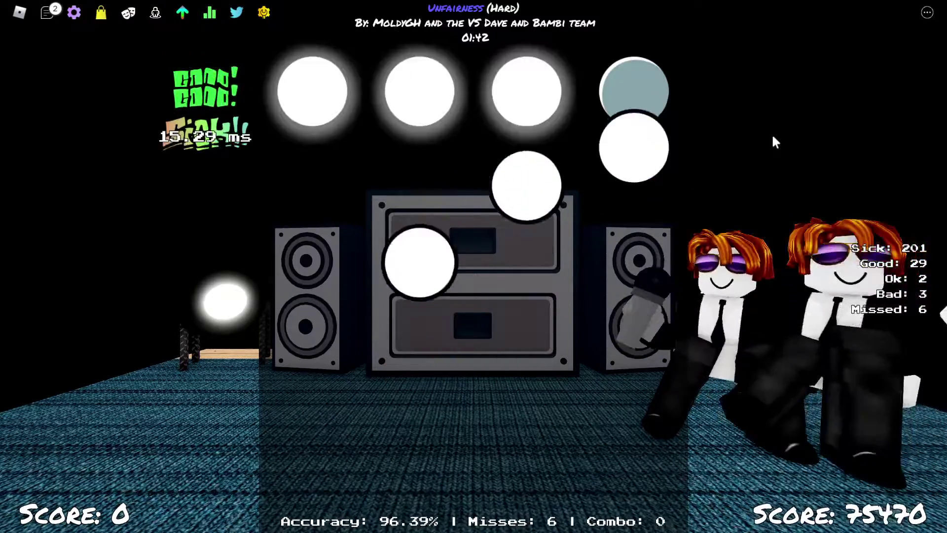
{"action": "key", "text": "Right"}
{"action": "key", "text": "Left"}
{"action": "key", "text": "Up"}
{"action": "key", "text": "Down"}
{"action": "key", "text": "Right"}
{"action": "key", "text": "space"}
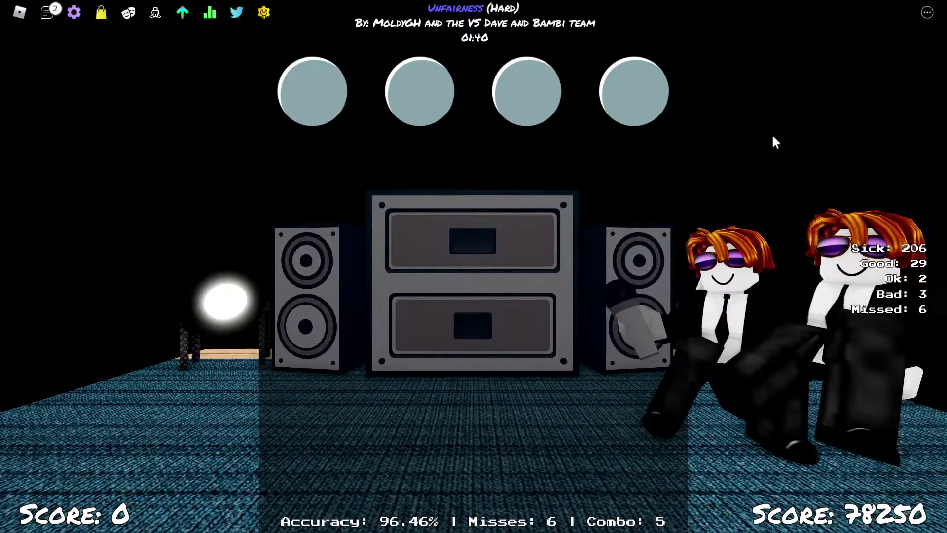
Step: Hit the next phrase and its rapid note stream through the closing notes
{"action": "key", "text": "Up"}
{"action": "key", "text": "Down"}
{"action": "key", "text": "Up"}
{"action": "key", "text": "Down"}
{"action": "key", "text": "Up"}
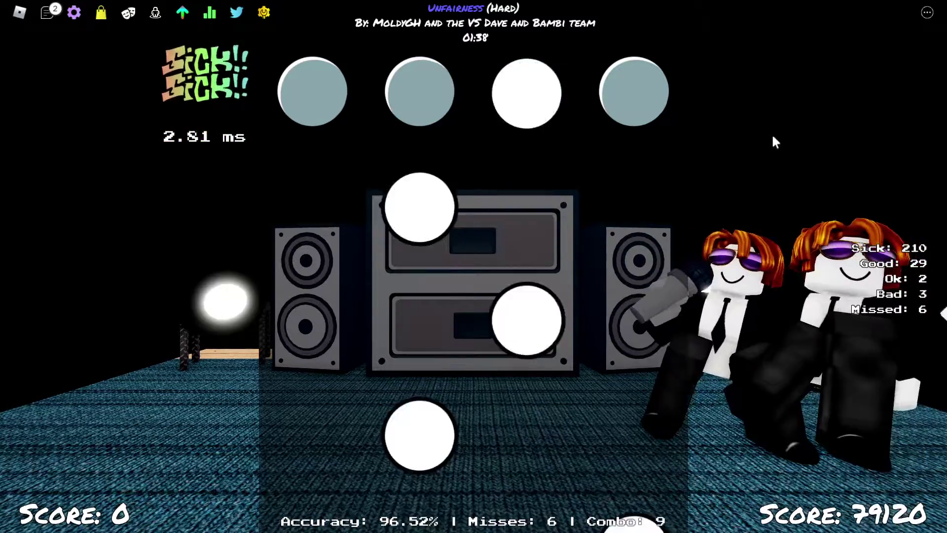
{"action": "key", "text": "Up"}
{"action": "key", "text": "Right"}
{"action": "key", "text": "Down"}
{"action": "key", "text": "Up"}
{"action": "key", "text": "Down"}
{"action": "key", "text": "Left"}
{"action": "key", "text": "Right"}
{"action": "key", "text": "Up"}
{"action": "key", "text": "Down"}
{"action": "key", "text": "Left"}
{"action": "key", "text": "Up"}
{"action": "key", "text": "Down"}
{"action": "key", "text": "Right"}
{"action": "key", "text": "Up"}
{"action": "key", "text": "Down"}
{"action": "key", "text": "Up"}
{"action": "key", "text": "Right"}
{"action": "key", "text": "Down"}
{"action": "key", "text": "Left"}
{"action": "key", "text": "Up"}
{"action": "key", "text": "Right"}
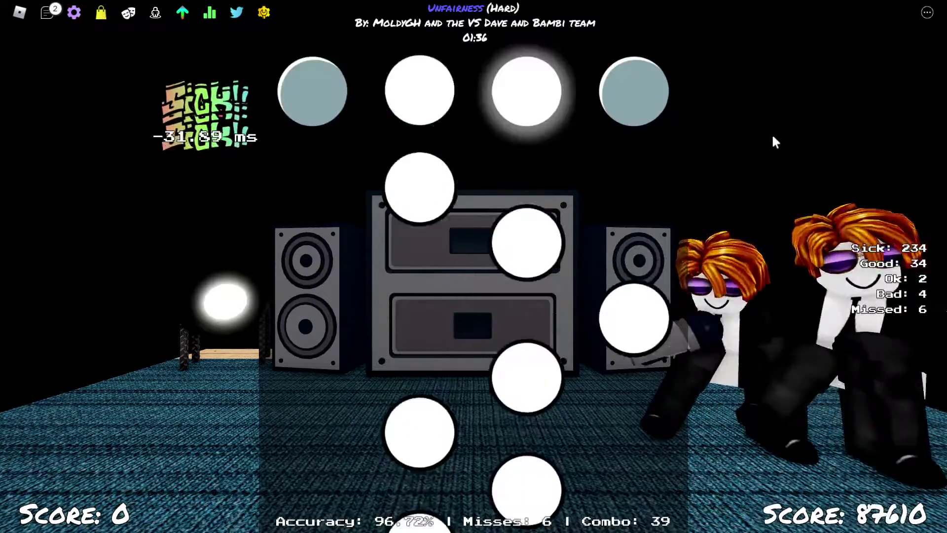
{"action": "key", "text": "Left"}
{"action": "key", "text": "Up"}
{"action": "key", "text": "Down"}
{"action": "key", "text": "Up"}
{"action": "key", "text": "Right"}
{"action": "key", "text": "Down"}
{"action": "key", "text": "Left"}
{"action": "key", "text": "Up"}
{"action": "key", "text": "Down"}
{"action": "key", "text": "Right"}
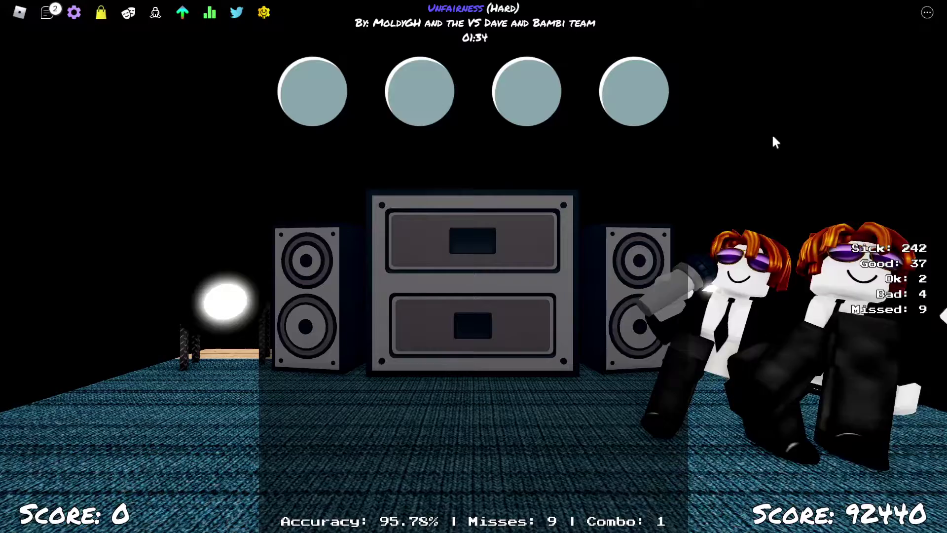
Step: Play through the new section's notes, extending the combo
{"action": "key", "text": "Down"}
{"action": "key", "text": "Up"}
{"action": "key", "text": "Down"}
{"action": "key", "text": "Right"}
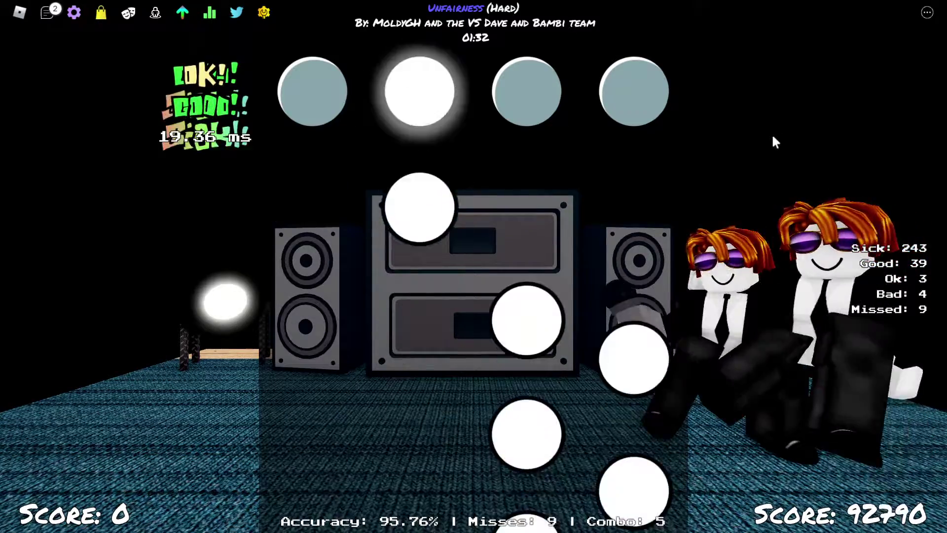
{"action": "key", "text": "Up"}
{"action": "key", "text": "Down"}
{"action": "key", "text": "Left"}
{"action": "key", "text": "Up"}
{"action": "key", "text": "Right"}
{"action": "key", "text": "Left"}
{"action": "key", "text": "Down"}
{"action": "key", "text": "Up"}
{"action": "key", "text": "Right"}
{"action": "key", "text": "Left"}
{"action": "key", "text": "Up"}
{"action": "key", "text": "Right"}
{"action": "key", "text": "Up"}
{"action": "key", "text": "Down"}
{"action": "key", "text": "Left"}
{"action": "key", "text": "Up"}
{"action": "key", "text": "Down"}
{"action": "key", "text": "Left"}
{"action": "key", "text": "Up"}
{"action": "key", "text": "Down"}
{"action": "key", "text": "Up"}
{"action": "key", "text": "Left"}
{"action": "key", "text": "Down"}
{"action": "key", "text": "Right"}
{"action": "key", "text": "Left"}
{"action": "key", "text": "Up"}
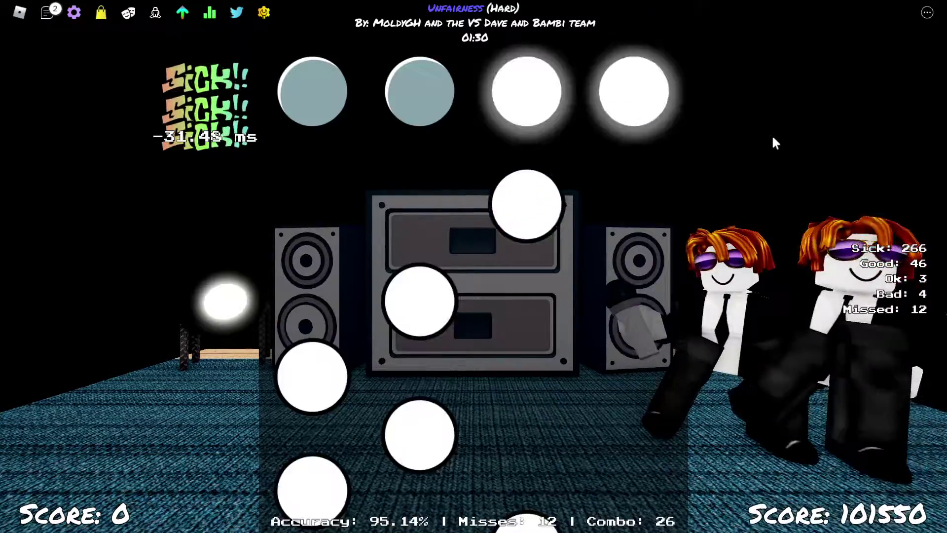
{"action": "key", "text": "Down"}
{"action": "key", "text": "Right"}
{"action": "key", "text": "Left"}
{"action": "key", "text": "Up"}
{"action": "key", "text": "Down"}
{"action": "key", "text": "Right"}
{"action": "key", "text": "Left"}
{"action": "key", "text": "Up"}
{"action": "key", "text": "Down"}
{"action": "key", "text": "Left"}
{"action": "key", "text": "Right"}
{"action": "key", "text": "Down"}
{"action": "key", "text": "Up"}
{"action": "key", "text": "Left"}
{"action": "key", "text": "Right"}
{"action": "key", "text": "Down"}
{"action": "key", "text": "Up"}
{"action": "key", "text": "Left"}
{"action": "key", "text": "Right"}
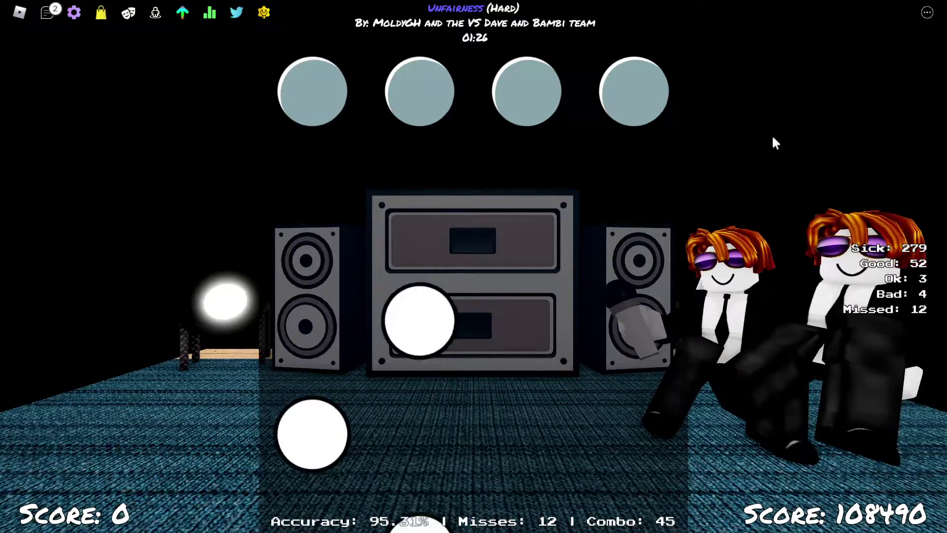
Step: Hit the long note run, pushing the combo past one hundred notes
{"action": "key", "text": "Left"}
{"action": "key", "text": "Up"}
{"action": "key", "text": "Up"}
{"action": "key", "text": "Left"}
{"action": "key", "text": "Down"}
{"action": "key", "text": "Up"}
{"action": "key", "text": "Right"}
{"action": "key", "text": "Left"}
{"action": "key", "text": "Down"}
{"action": "key", "text": "Up"}
{"action": "key", "text": "Right"}
{"action": "key", "text": "Left"}
{"action": "key", "text": "Down"}
{"action": "key", "text": "Up"}
{"action": "key", "text": "Right"}
{"action": "key", "text": "Left"}
{"action": "key", "text": "Up"}
{"action": "key", "text": "Down"}
{"action": "key", "text": "Right"}
{"action": "key", "text": "Left"}
{"action": "key", "text": "Up"}
{"action": "key", "text": "Down"}
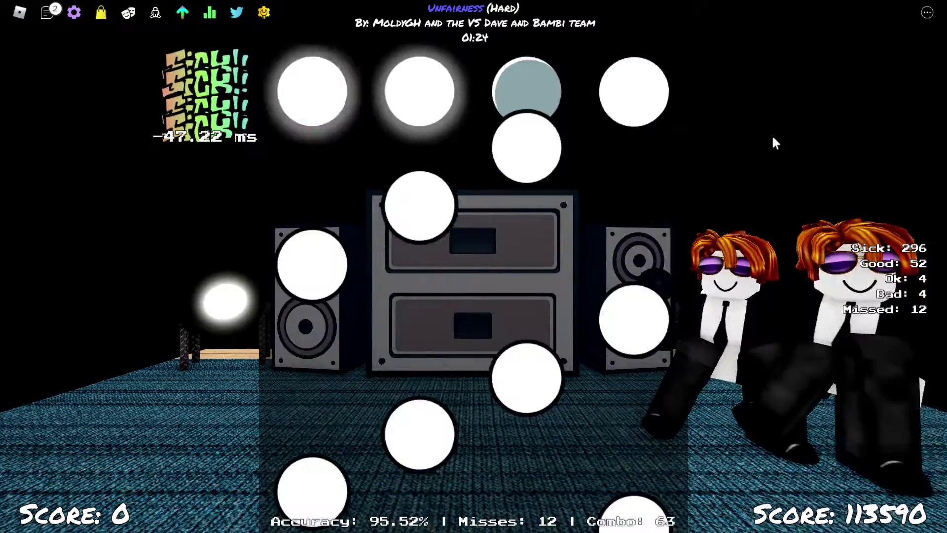
{"action": "key", "text": "Right"}
{"action": "key", "text": "Left"}
{"action": "key", "text": "Up"}
{"action": "key", "text": "Down"}
{"action": "key", "text": "Right"}
{"action": "key", "text": "Left"}
{"action": "key", "text": "Up"}
{"action": "key", "text": "Left"}
{"action": "key", "text": "Up"}
{"action": "key", "text": "Down"}
{"action": "key", "text": "Right"}
{"action": "key", "text": "Left"}
{"action": "key", "text": "Up"}
{"action": "key", "text": "Down"}
{"action": "key", "text": "Right"}
{"action": "key", "text": "Up"}
{"action": "key", "text": "Left"}
{"action": "key", "text": "Down"}
{"action": "key", "text": "Right"}
{"action": "key", "text": "Up"}
{"action": "key", "text": "Left"}
{"action": "key", "text": "Up"}
{"action": "key", "text": "Left"}
{"action": "key", "text": "Down"}
{"action": "key", "text": "Up"}
{"action": "key", "text": "Left"}
{"action": "key", "text": "Down"}
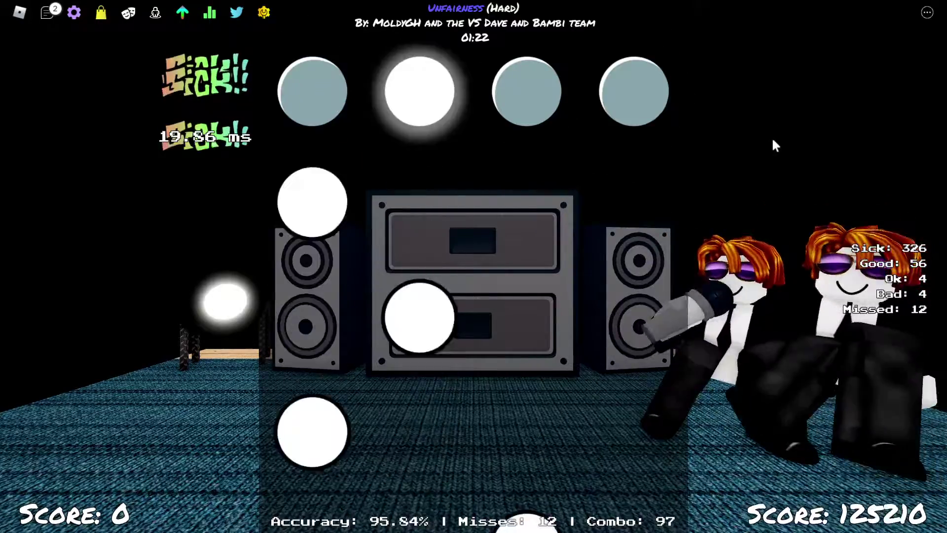
{"action": "key", "text": "Left"}
{"action": "key", "text": "Down"}
{"action": "key", "text": "Up"}
{"action": "key", "text": "Right"}
{"action": "key", "text": "Left"}
{"action": "key", "text": "Down"}
{"action": "key", "text": "Up"}
{"action": "key", "text": "Right"}
{"action": "key", "text": "Up"}
{"action": "key", "text": "Down"}
{"action": "key", "text": "Left"}
{"action": "key", "text": "Right"}
{"action": "key", "text": "Up"}
{"action": "key", "text": "Right"}
{"action": "key", "text": "Left"}
{"action": "key", "text": "Down"}
{"action": "key", "text": "Left"}
{"action": "key", "text": "Up"}
{"action": "key", "text": "Left"}
{"action": "key", "text": "Down"}
{"action": "key", "text": "Right"}
{"action": "key", "text": "Up"}
{"action": "key", "text": "Left"}
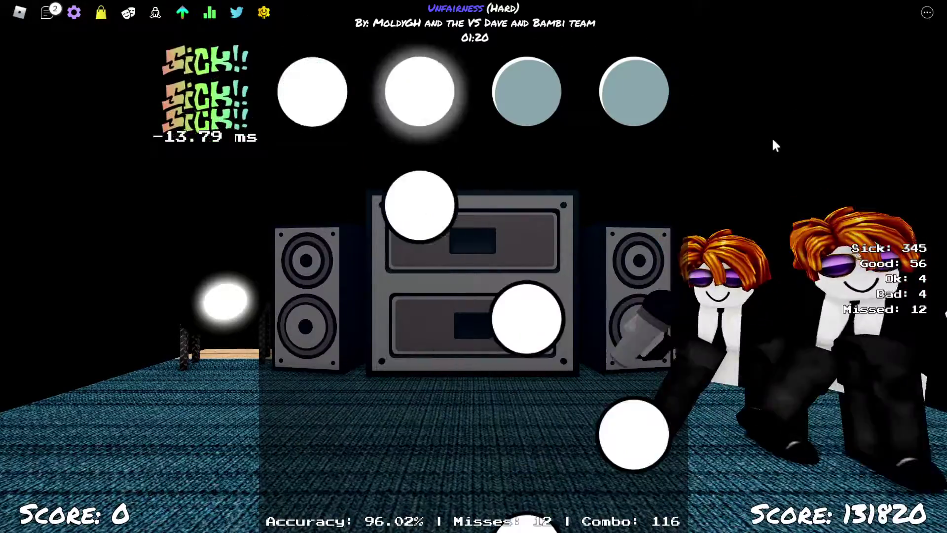
{"action": "key", "text": "Up"}
{"action": "key", "text": "Right"}
{"action": "key", "text": "Down"}
{"action": "key", "text": "Left"}
{"action": "key", "text": "Right"}
{"action": "key", "text": "Left"}
{"action": "key", "text": "Left"}
{"action": "key", "text": "Left"}
Step: Hit the stacked notes across all four lanes and the crowded notes that follow
{"action": "key", "text": "Left"}
{"action": "key", "text": "Left"}
{"action": "key", "text": "Left"}
{"action": "key", "text": "Up"}
{"action": "key", "text": "Down"}
{"action": "key", "text": "Down"}
{"action": "key", "text": "Right"}
{"action": "key", "text": "Up"}
{"action": "key", "text": "Down"}
{"action": "key", "text": "Right"}
{"action": "key", "text": "Up"}
{"action": "key", "text": "Right"}
{"action": "key", "text": "Down"}
{"action": "key", "text": "Up"}
{"action": "key", "text": "Right"}
{"action": "key", "text": "Left"}
{"action": "key", "text": "Up"}
{"action": "key", "text": "Down"}
{"action": "key", "text": "Right"}
{"action": "key", "text": "Left"}
{"action": "key", "text": "Up"}
{"action": "key", "text": "Down"}
{"action": "key", "text": "Right"}
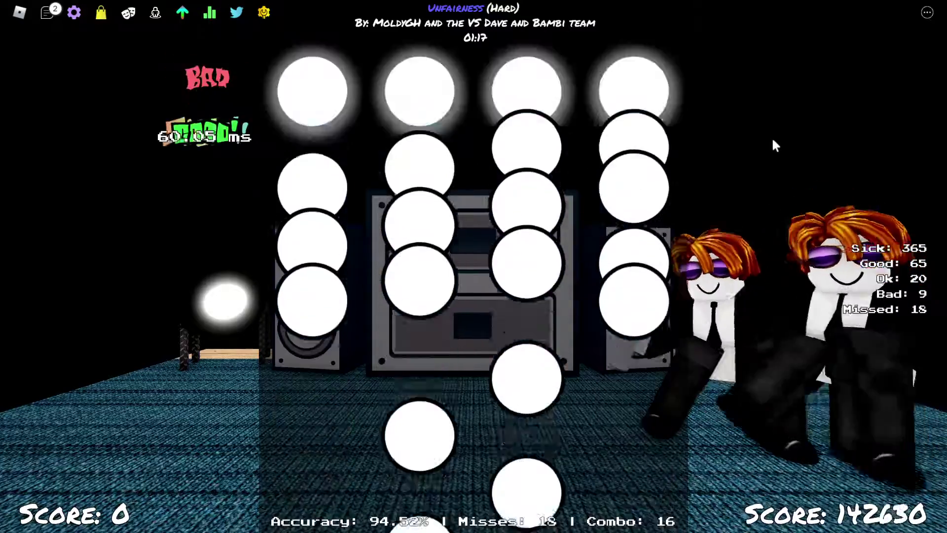
{"action": "key", "text": "Down"}
{"action": "key", "text": "Up"}
{"action": "key", "text": "Left"}
{"action": "key", "text": "Right"}
{"action": "key", "text": "Down"}
{"action": "key", "text": "Up"}
{"action": "key", "text": "Left"}
{"action": "key", "text": "Right"}
{"action": "key", "text": "Up"}
{"action": "key", "text": "Down"}
{"action": "key", "text": "Right"}
{"action": "key", "text": "Left"}
{"action": "key", "text": "Up"}
{"action": "key", "text": "Down"}
{"action": "key", "text": "Left"}
{"action": "key", "text": "Up"}
{"action": "key", "text": "Right"}
{"action": "key", "text": "Down"}
{"action": "key", "text": "Left"}
{"action": "key", "text": "Up"}
{"action": "key", "text": "Up"}
{"action": "key", "text": "Right"}
{"action": "key", "text": "Down"}
{"action": "key", "text": "Left"}
{"action": "key", "text": "Up"}
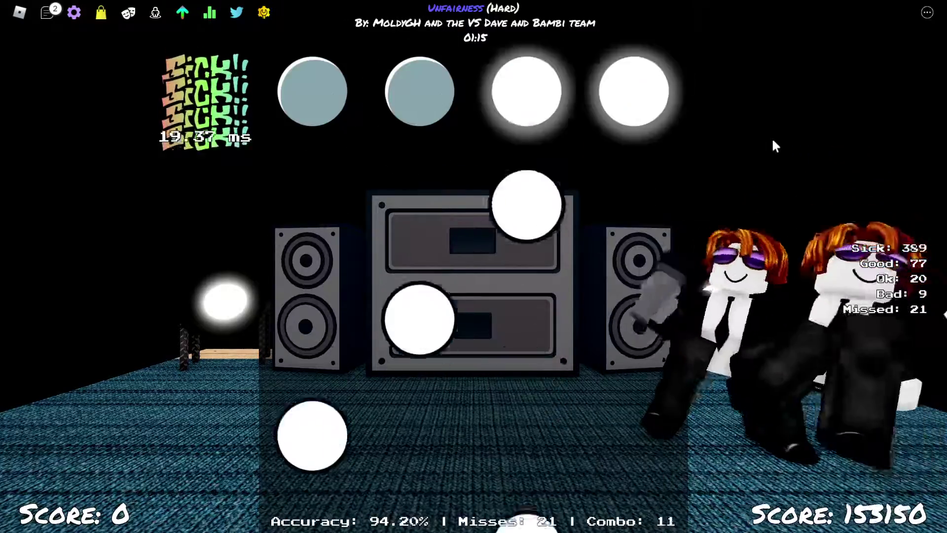
{"action": "key", "text": "Right"}
{"action": "key", "text": "Up"}
{"action": "key", "text": "Down"}
{"action": "key", "text": "Left"}
{"action": "key", "text": "Right"}
{"action": "key", "text": "Down"}
{"action": "key", "text": "Up"}
{"action": "key", "text": "Down"}
{"action": "key", "text": "Right"}
{"action": "key", "text": "Up"}
{"action": "key", "text": "Left"}
{"action": "key", "text": "Down"}
{"action": "key", "text": "Up"}
{"action": "key", "text": "Right"}
{"action": "key", "text": "Up"}
{"action": "key", "text": "Up"}
{"action": "key", "text": "Down"}
Step: Hit the dense note chords and the next incoming wave
{"action": "key", "text": "Left"}
{"action": "key", "text": "Right"}
{"action": "key", "text": "Up"}
{"action": "key", "text": "Down"}
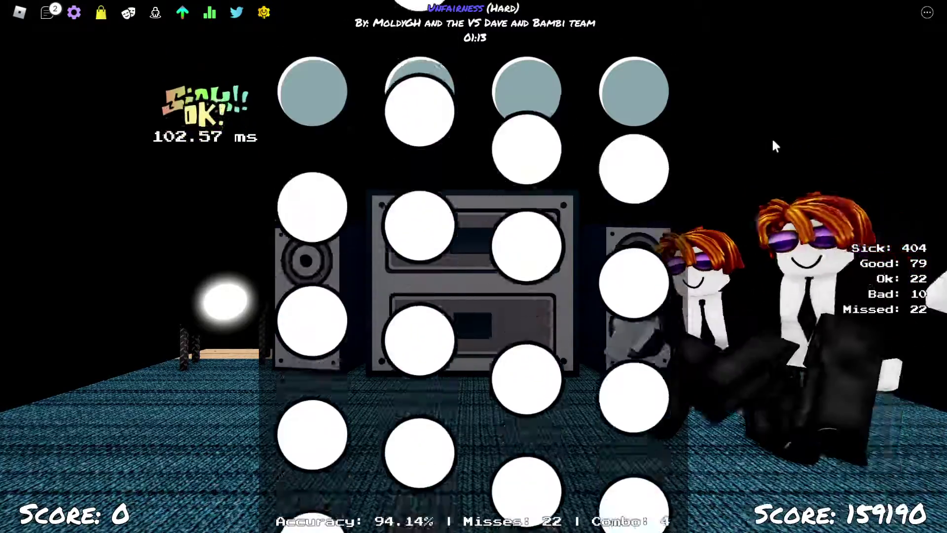
{"action": "key", "text": "Left"}
{"action": "key", "text": "Up"}
{"action": "key", "text": "Down"}
{"action": "key", "text": "Right"}
{"action": "key", "text": "Left"}
{"action": "key", "text": "Up"}
{"action": "key", "text": "Down"}
{"action": "key", "text": "Right"}
{"action": "key", "text": "Up"}
{"action": "key", "text": "Down"}
{"action": "key", "text": "Right"}
{"action": "key", "text": "Up"}
{"action": "key", "text": "Left"}
{"action": "key", "text": "Down"}
{"action": "key", "text": "Right"}
{"action": "key", "text": "Right"}
{"action": "key", "text": "Left"}
{"action": "key", "text": "Up"}
{"action": "key", "text": "Down"}
{"action": "key", "text": "Right"}
{"action": "key", "text": "Up"}
{"action": "key", "text": "Down"}
{"action": "key", "text": "Right"}
{"action": "key", "text": "Left"}
{"action": "key", "text": "Up"}
{"action": "key", "text": "Down"}
{"action": "key", "text": "Right"}
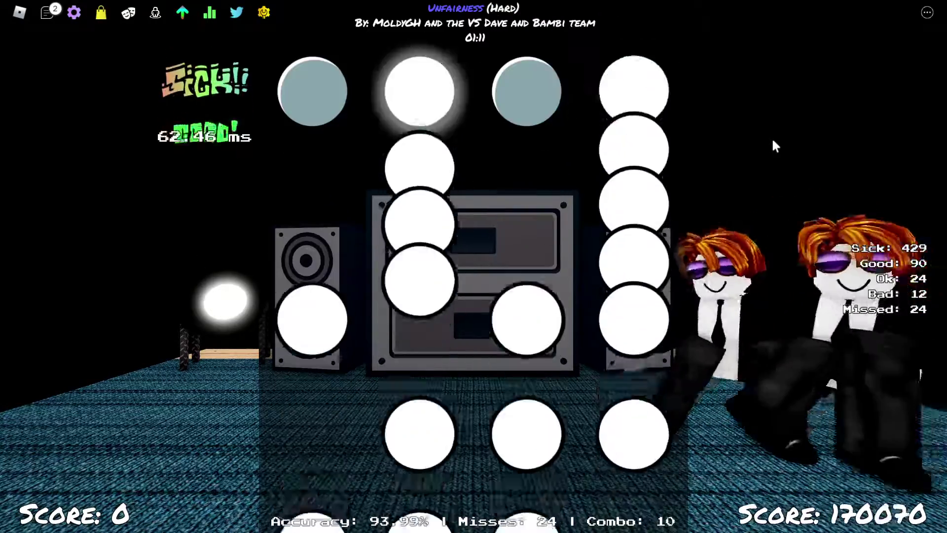
{"action": "key", "text": "Left"}
{"action": "key", "text": "Up"}
{"action": "key", "text": "Down"}
{"action": "key", "text": "Right"}
{"action": "key", "text": "Left"}
{"action": "key", "text": "Up"}
{"action": "key", "text": "Down"}
{"action": "key", "text": "Right"}
{"action": "key", "text": "Up"}
{"action": "key", "text": "Up"}
{"action": "key", "text": "Down"}
{"action": "key", "text": "Left"}
{"action": "key", "text": "Right"}
{"action": "key", "text": "Up"}
{"action": "key", "text": "Down"}
{"action": "key", "text": "Left"}
{"action": "key", "text": "Down"}
{"action": "key", "text": "Up"}
{"action": "key", "text": "Right"}
{"action": "key", "text": "Left"}
{"action": "key", "text": "Down"}
{"action": "key", "text": "Up"}
{"action": "key", "text": "Right"}
{"action": "key", "text": "Up"}
{"action": "key", "text": "Down"}
{"action": "key", "text": "Left"}
{"action": "key", "text": "Right"}
{"action": "key", "text": "Down"}
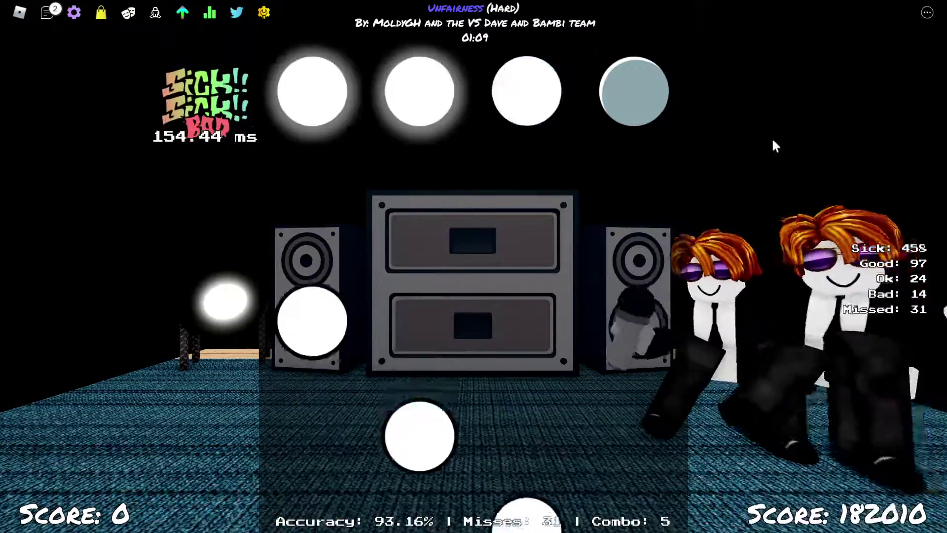
Step: Clear the final dense run, reaching 01:03 remaining at about 214,000 points and 91.56% accuracy
{"action": "key", "text": "Up"}
{"action": "key", "text": "Down"}
{"action": "key", "text": "Left"}
{"action": "key", "text": "Right"}
{"action": "key", "text": "Up"}
{"action": "key", "text": "Down"}
{"action": "key", "text": "Left"}
{"action": "key", "text": "Up"}
{"action": "key", "text": "Down"}
{"action": "key", "text": "Right"}
{"action": "key", "text": "Left"}
{"action": "key", "text": "Up"}
{"action": "key", "text": "Down"}
{"action": "key", "text": "Up"}
{"action": "key", "text": "Down"}
{"action": "key", "text": "Left"}
{"action": "key", "text": "Right"}
{"action": "key", "text": "Up"}
{"action": "key", "text": "Down"}
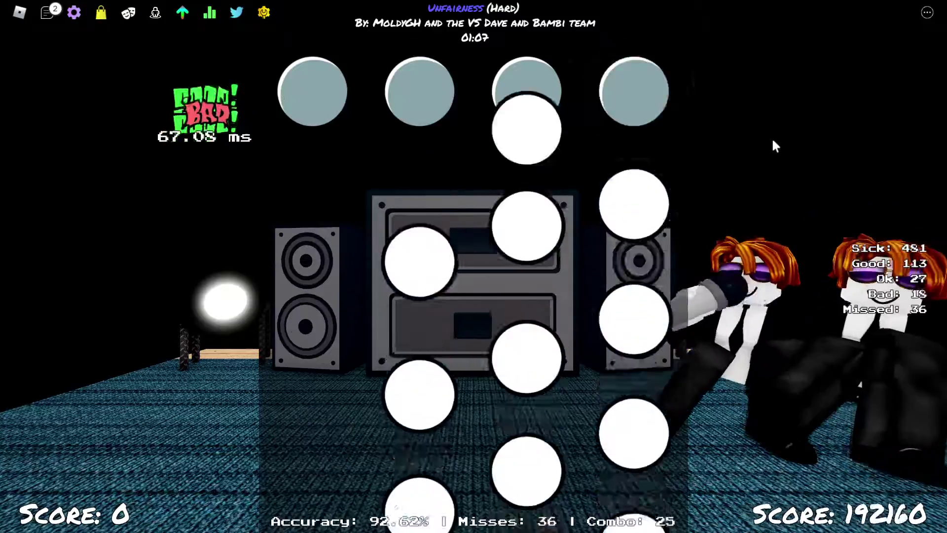
{"action": "key", "text": "Left"}
{"action": "key", "text": "Up"}
{"action": "key", "text": "Down"}
{"action": "key", "text": "Right"}
{"action": "key", "text": "Left"}
{"action": "key", "text": "Up"}
{"action": "key", "text": "Up"}
{"action": "key", "text": "Down"}
{"action": "key", "text": "Left"}
{"action": "key", "text": "Right"}
{"action": "key", "text": "Up"}
{"action": "key", "text": "Down"}
{"action": "key", "text": "Left"}
{"action": "key", "text": "Right"}
{"action": "key", "text": "Left"}
{"action": "key", "text": "Up"}
{"action": "key", "text": "Down"}
{"action": "key", "text": "Right"}
{"action": "key", "text": "Left"}
{"action": "key", "text": "Up"}
{"action": "key", "text": "Down"}
{"action": "key", "text": "Up"}
{"action": "key", "text": "Down"}
{"action": "key", "text": "Left"}
{"action": "key", "text": "Right"}
{"action": "key", "text": "Up"}
{"action": "key", "text": "Down"}
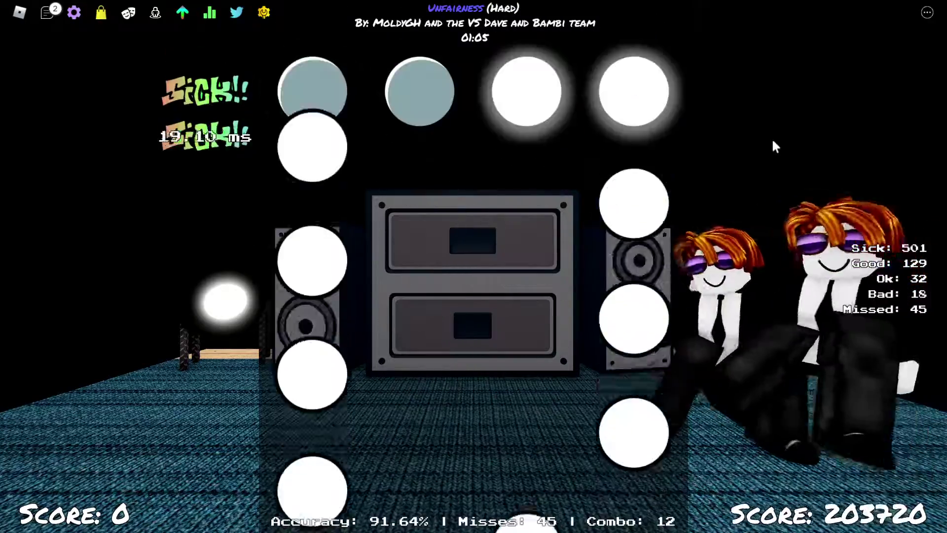
Step: Hit the notes reaching the receptors to rebuild the combo in Unfairness
{"action": "key", "text": "Left"}
{"action": "key", "text": "Up"}
{"action": "key", "text": "Down"}
{"action": "key", "text": "Right"}
{"action": "key", "text": "Left"}
{"action": "key", "text": "Up"}
{"action": "key", "text": "Left"}
{"action": "key", "text": "Down"}
{"action": "key", "text": "Left"}
{"action": "key", "text": "Up"}
{"action": "key", "text": "Left"}
{"action": "key", "text": "Down"}
{"action": "key", "text": "Left"}
{"action": "key", "text": "Right"}
{"action": "key", "text": "Left"}
{"action": "key", "text": "Up"}
{"action": "key", "text": "Down"}
{"action": "key", "text": "Left"}
{"action": "key", "text": "Right"}
{"action": "key", "text": "Up"}
{"action": "key", "text": "Down"}
{"action": "key", "text": "Up"}
{"action": "key", "text": "Right"}
{"action": "key", "text": "Left"}
{"action": "key", "text": "Down"}
{"action": "key", "text": "Right"}
{"action": "key", "text": "Up"}
{"action": "key", "text": "Down"}
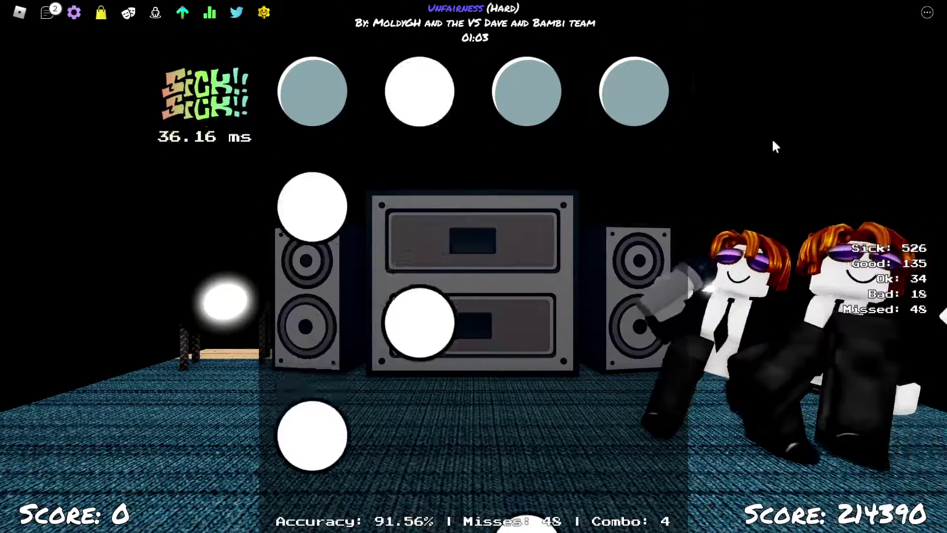
{"action": "key", "text": "Left"}
{"action": "key", "text": "Down"}
{"action": "key", "text": "Up"}
{"action": "key", "text": "Left"}
{"action": "key", "text": "Down"}
{"action": "key", "text": "Right"}
Step: Hit the fast stacked notes across the four lanes
{"action": "key", "text": "Up"}
{"action": "key", "text": "Down"}
{"action": "key", "text": "Left"}
{"action": "key", "text": "Right"}
{"action": "key", "text": "Up"}
{"action": "key", "text": "Down"}
{"action": "key", "text": "Left"}
{"action": "key", "text": "Up"}
{"action": "key", "text": "Down"}
{"action": "key", "text": "Right"}
{"action": "key", "text": "Left"}
{"action": "key", "text": "Up"}
{"action": "key", "text": "Up"}
{"action": "key", "text": "Down"}
{"action": "key", "text": "Left"}
{"action": "key", "text": "Right"}
{"action": "key", "text": "Up"}
{"action": "key", "text": "Down"}
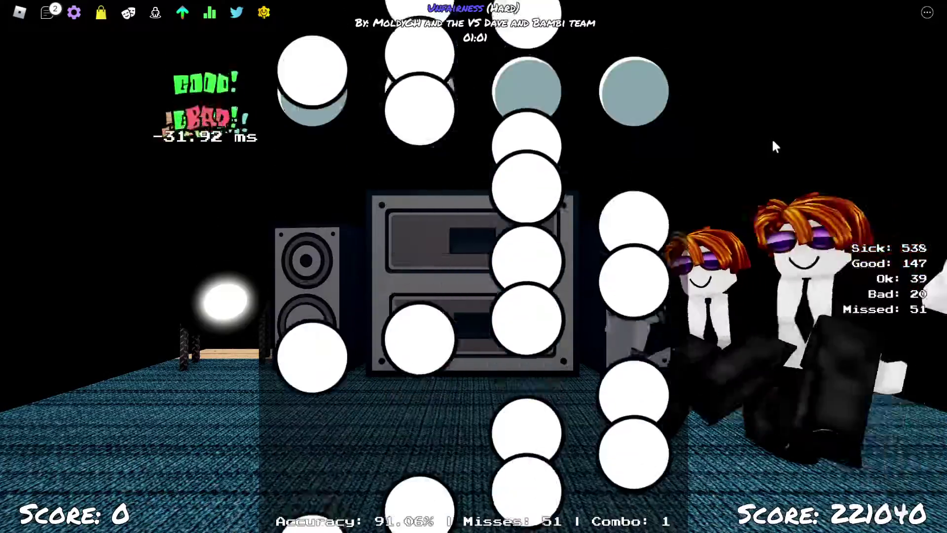
{"action": "key", "text": "Left"}
{"action": "key", "text": "Up"}
{"action": "key", "text": "Down"}
{"action": "key", "text": "Right"}
{"action": "key", "text": "Left"}
{"action": "key", "text": "Up"}
Step: Clear the wall of notes in all lanes and the last notes before the pause
{"action": "key", "text": "Up"}
{"action": "key", "text": "Down"}
{"action": "key", "text": "Left"}
{"action": "key", "text": "Right"}
{"action": "key", "text": "Up"}
{"action": "key", "text": "Down"}
{"action": "key", "text": "Left"}
{"action": "key", "text": "Right"}
{"action": "key", "text": "Left"}
{"action": "key", "text": "Up"}
{"action": "key", "text": "Down"}
{"action": "key", "text": "Right"}
{"action": "key", "text": "Left"}
{"action": "key", "text": "Up"}
{"action": "key", "text": "Down"}
{"action": "key", "text": "Right"}
{"action": "key", "text": "Up"}
{"action": "key", "text": "Down"}
{"action": "key", "text": "Left"}
{"action": "key", "text": "Right"}
{"action": "key", "text": "Up"}
{"action": "key", "text": "Down"}
{"action": "key", "text": "Left"}
{"action": "key", "text": "Right"}
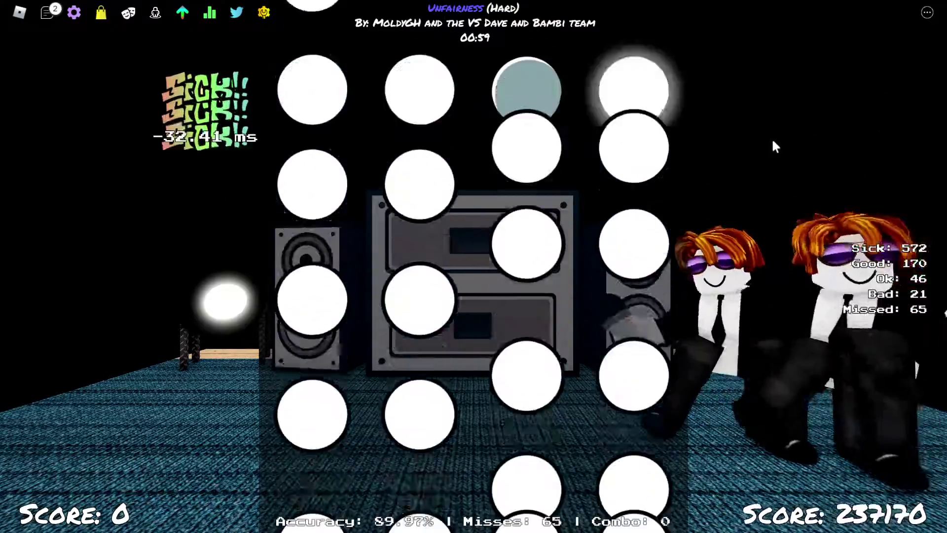
{"action": "key", "text": "Left"}
{"action": "key", "text": "Up"}
{"action": "key", "text": "Down"}
{"action": "key", "text": "Right"}
{"action": "key", "text": "Left"}
{"action": "key", "text": "Up"}
{"action": "key", "text": "Down"}
{"action": "key", "text": "Right"}
{"action": "key", "text": "Right"}
{"action": "key", "text": "Up"}
{"action": "key", "text": "Right"}
{"action": "key", "text": "Up"}
{"action": "key", "text": "Down"}
{"action": "key", "text": "Left"}
{"action": "key", "text": "Left"}
{"action": "key", "text": "Down"}
{"action": "key", "text": "Up"}
{"action": "key", "text": "Left"}
{"action": "key", "text": "Right"}
{"action": "key", "text": "Left"}
{"action": "key", "text": "Down"}
{"action": "key", "text": "Left"}
{"action": "key", "text": "Up"}
{"action": "key", "text": "Left"}
{"action": "key", "text": "Down"}
{"action": "key", "text": "Left"}
{"action": "key", "text": "Up"}
{"action": "key", "text": "Left"}
{"action": "key", "text": "Down"}
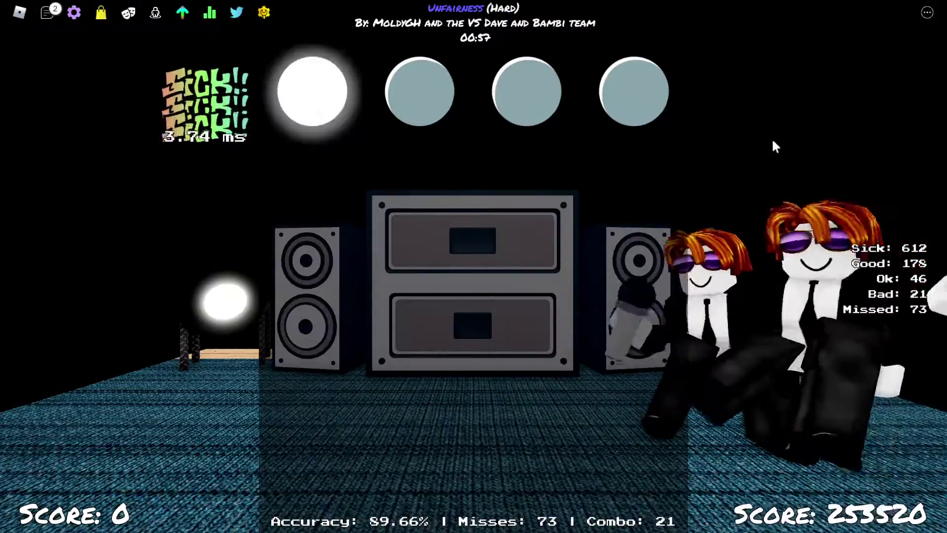
{"action": "key", "text": "Left"}
{"action": "key", "text": "Left"}
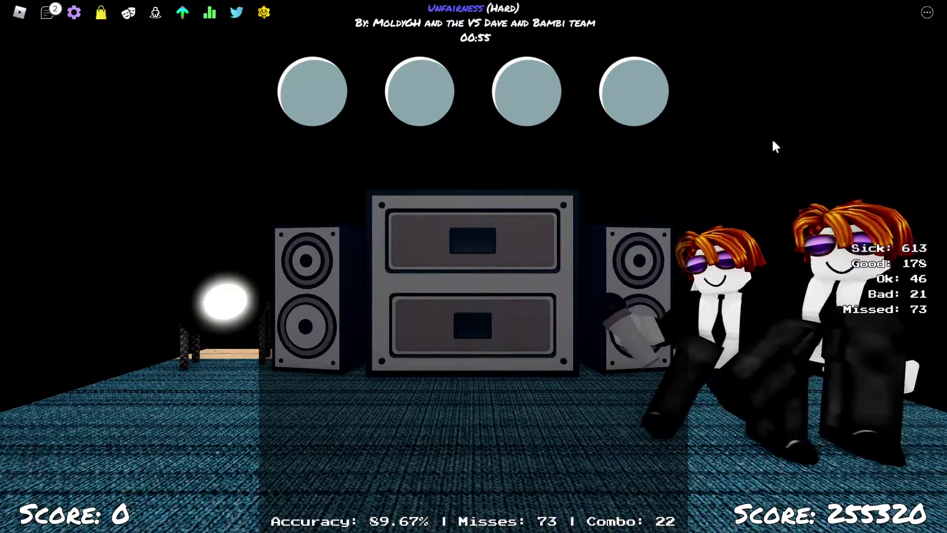
Step: Hit the next section's note run through to its end, building a long combo
{"action": "key", "text": "Down"}
{"action": "key", "text": "Up"}
{"action": "key", "text": "Left"}
{"action": "key", "text": "Left"}
{"action": "key", "text": "Down"}
{"action": "key", "text": "Up"}
{"action": "key", "text": "Left"}
{"action": "key", "text": "Left"}
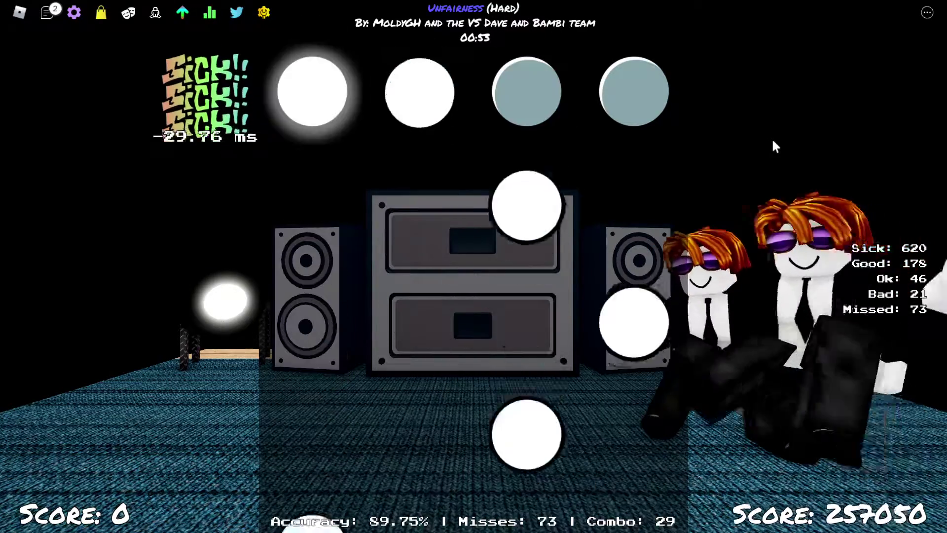
{"action": "key", "text": "Left"}
{"action": "key", "text": "Down"}
{"action": "key", "text": "Left"}
{"action": "key", "text": "Right"}
{"action": "key", "text": "Up"}
{"action": "key", "text": "Left"}
{"action": "key", "text": "Down"}
{"action": "key", "text": "Left"}
{"action": "key", "text": "Up"}
{"action": "key", "text": "Down"}
{"action": "key", "text": "Left"}
{"action": "key", "text": "Left"}
{"action": "key", "text": "Down"}
{"action": "key", "text": "Left"}
{"action": "key", "text": "Up"}
{"action": "key", "text": "Right"}
{"action": "key", "text": "Down"}
{"action": "key", "text": "Left"}
{"action": "key", "text": "Up"}
{"action": "key", "text": "Down"}
{"action": "key", "text": "Up"}
{"action": "key", "text": "Left"}
{"action": "key", "text": "Down"}
{"action": "key", "text": "Up"}
{"action": "key", "text": "Right"}
{"action": "key", "text": "Down"}
{"action": "key", "text": "Right"}
{"action": "key", "text": "Up"}
{"action": "key", "text": "Right"}
{"action": "key", "text": "Down"}
{"action": "key", "text": "Left"}
{"action": "key", "text": "Up"}
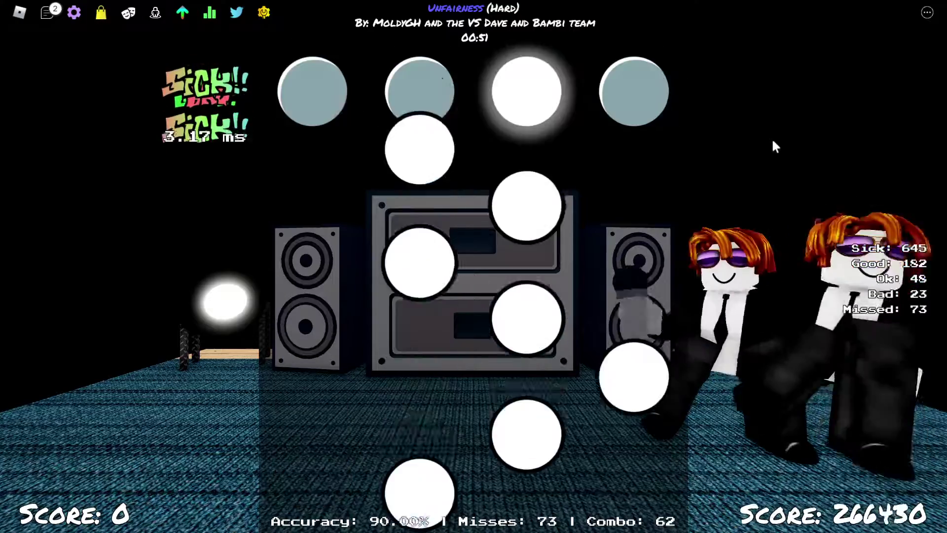
{"action": "key", "text": "Down"}
{"action": "key", "text": "Up"}
{"action": "key", "text": "Left"}
{"action": "key", "text": "Down"}
{"action": "key", "text": "Right"}
{"action": "key", "text": "Up"}
{"action": "key", "text": "Down"}
{"action": "key", "text": "Left"}
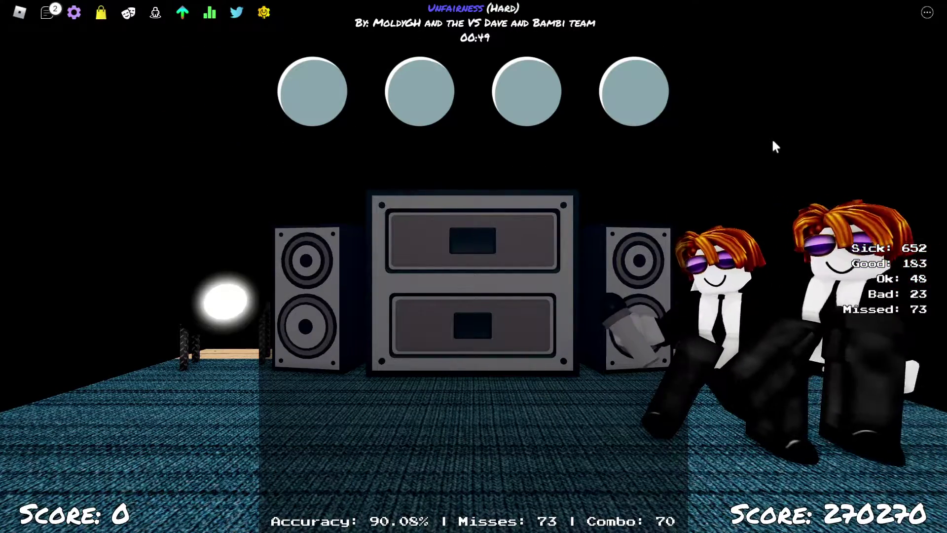
Step: Hit the notes of the next phrase in time
{"action": "key", "text": "Down"}
{"action": "key", "text": "Up"}
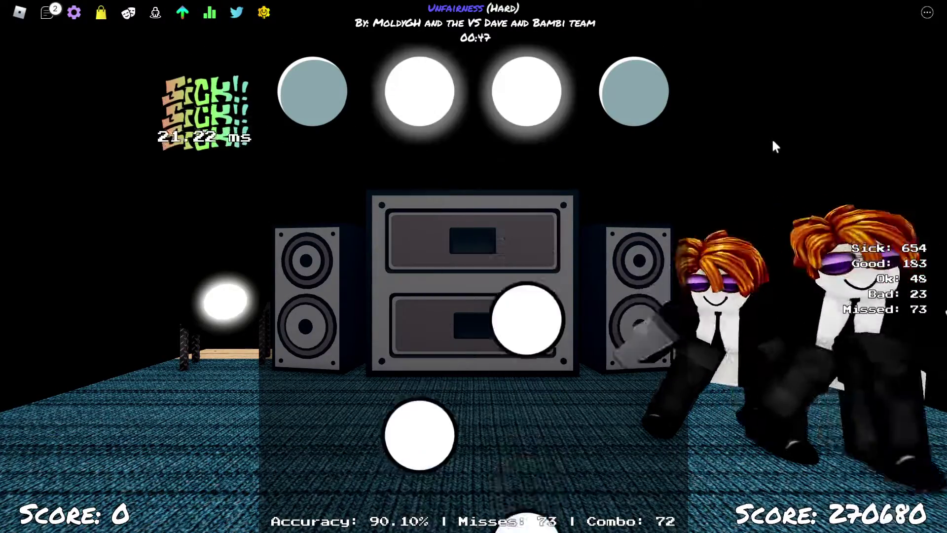
{"action": "key", "text": "Down"}
{"action": "key", "text": "Up"}
{"action": "key", "text": "Down"}
{"action": "key", "text": "Up"}
{"action": "key", "text": "Up"}
{"action": "key", "text": "Right"}
{"action": "key", "text": "Down"}
{"action": "key", "text": "Left"}
{"action": "key", "text": "Up"}
{"action": "key", "text": "Left"}
{"action": "key", "text": "Down"}
{"action": "key", "text": "Up"}
{"action": "key", "text": "Right"}
{"action": "key", "text": "Down"}
{"action": "key", "text": "Up"}
{"action": "key", "text": "Down"}
{"action": "key", "text": "Up"}
{"action": "key", "text": "Left"}
{"action": "key", "text": "Right"}
{"action": "key", "text": "Up"}
{"action": "key", "text": "Down"}
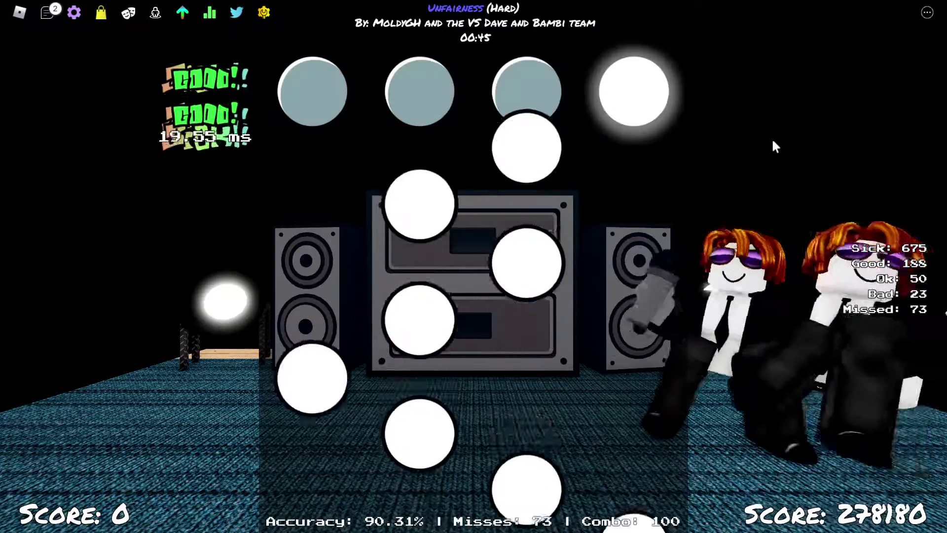
{"action": "key", "text": "Down"}
{"action": "key", "text": "Up"}
{"action": "key", "text": "Right"}
{"action": "key", "text": "Down"}
{"action": "key", "text": "Left"}
{"action": "key", "text": "Up"}
{"action": "key", "text": "Up"}
{"action": "key", "text": "Down"}
{"action": "key", "text": "Left"}
{"action": "key", "text": "Right"}
{"action": "key", "text": "Down"}
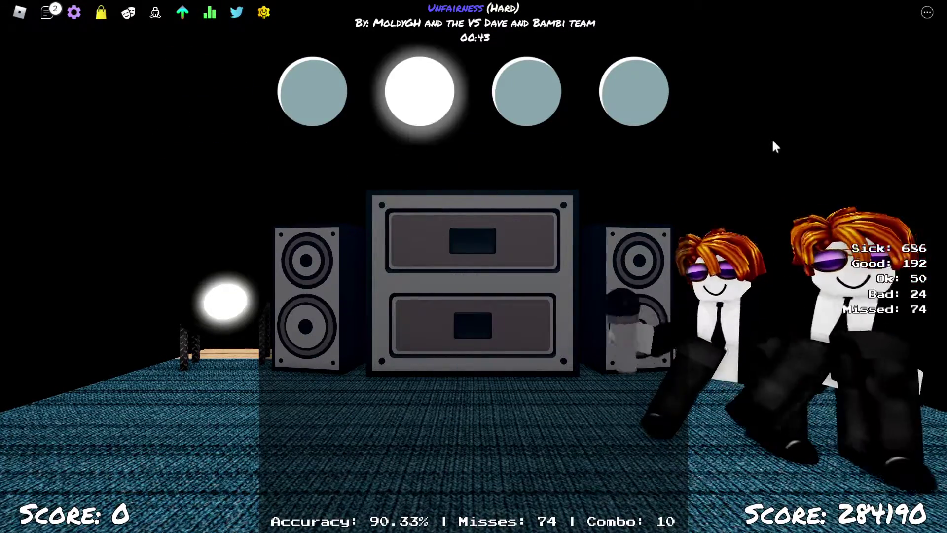
Step: Hit the note streams after the short break to extend the combo
{"action": "key", "text": "Down"}
{"action": "key", "text": "Left"}
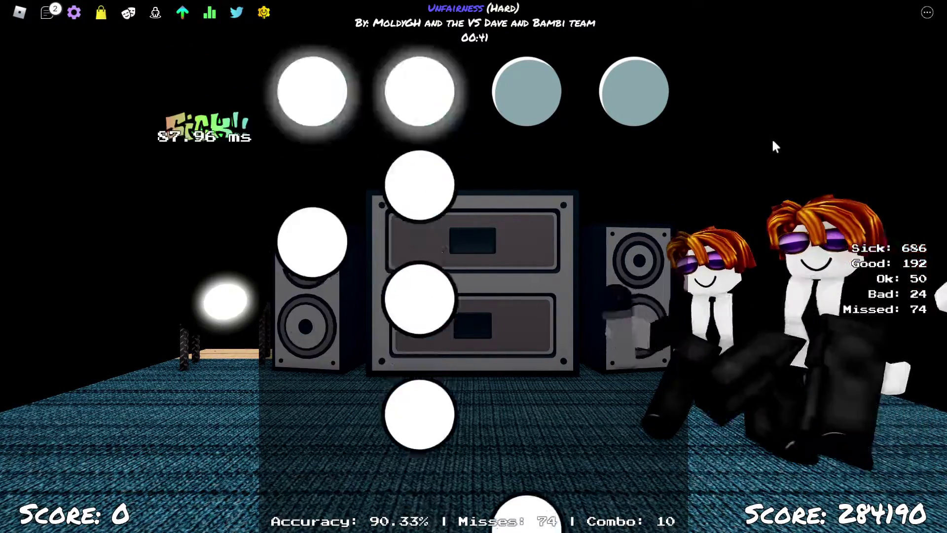
{"action": "key", "text": "Left"}
{"action": "key", "text": "Down"}
{"action": "key", "text": "Up"}
{"action": "key", "text": "Down"}
{"action": "key", "text": "Up"}
{"action": "key", "text": "Up"}
{"action": "key", "text": "Up"}
{"action": "key", "text": "Right"}
{"action": "key", "text": "Down"}
{"action": "key", "text": "Left"}
{"action": "key", "text": "Up"}
{"action": "key", "text": "Down"}
{"action": "key", "text": "Left"}
{"action": "key", "text": "Right"}
{"action": "key", "text": "Down"}
{"action": "key", "text": "Up"}
{"action": "key", "text": "Left"}
{"action": "key", "text": "Down"}
{"action": "key", "text": "Right"}
{"action": "key", "text": "Up"}
{"action": "key", "text": "Down"}
{"action": "key", "text": "Left"}
{"action": "key", "text": "Up"}
{"action": "key", "text": "Left"}
{"action": "key", "text": "Up"}
{"action": "key", "text": "Down"}
{"action": "key", "text": "Right"}
{"action": "key", "text": "Up"}
{"action": "key", "text": "Down"}
{"action": "key", "text": "Left"}
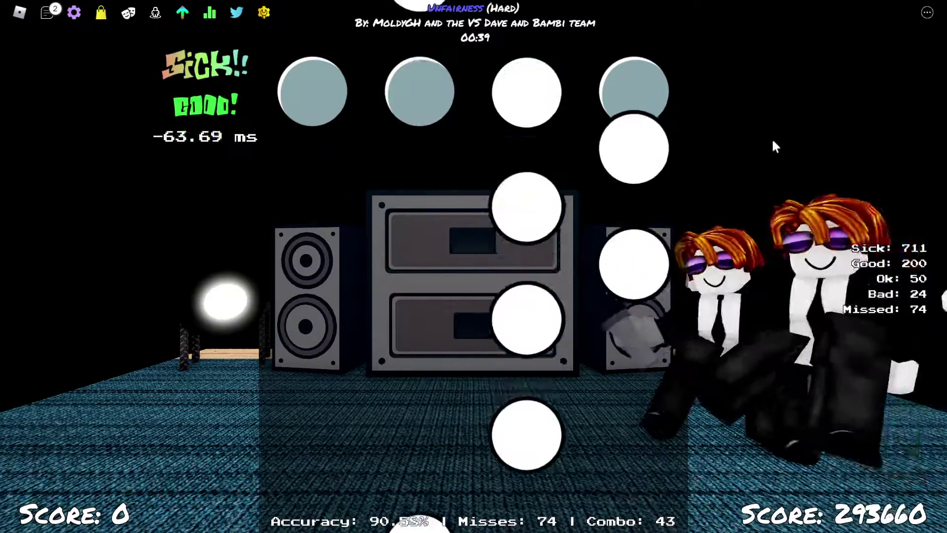
{"action": "key", "text": "Up"}
{"action": "key", "text": "Down"}
{"action": "key", "text": "Left"}
{"action": "key", "text": "Right"}
{"action": "key", "text": "Up"}
{"action": "key", "text": "Down"}
{"action": "key", "text": "Right"}
{"action": "key", "text": "Left"}
{"action": "key", "text": "Up"}
{"action": "key", "text": "Left"}
{"action": "key", "text": "Right"}
{"action": "key", "text": "Down"}
{"action": "key", "text": "Up"}
{"action": "key", "text": "Left"}
{"action": "key", "text": "Right"}
{"action": "key", "text": "Down"}
{"action": "key", "text": "Up"}
{"action": "key", "text": "Left"}
{"action": "key", "text": "Up"}
{"action": "key", "text": "Right"}
{"action": "key", "text": "Down"}
{"action": "key", "text": "Left"}
{"action": "key", "text": "Up"}
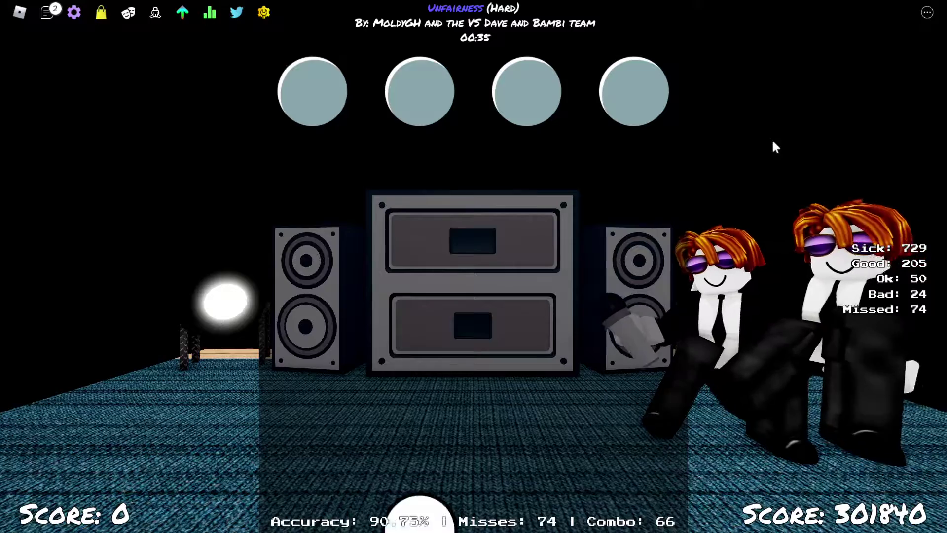
Step: Hit the dense note run, reaching 306,030 points at about 90.8% accuracy by 00:33
{"action": "key", "text": "Left"}
{"action": "key", "text": "Down"}
{"action": "key", "text": "Left"}
{"action": "key", "text": "Up"}
{"action": "key", "text": "Down"}
{"action": "key", "text": "Right"}
{"action": "key", "text": "Down"}
{"action": "key", "text": "Up"}
{"action": "key", "text": "Left"}
{"action": "key", "text": "Right"}
{"action": "key", "text": "Down"}
{"action": "key", "text": "Up"}
{"action": "key", "text": "Left"}
{"action": "key", "text": "Right"}
{"action": "key", "text": "Down"}
{"action": "key", "text": "Up"}
{"action": "key", "text": "Left"}
{"action": "key", "text": "Down"}
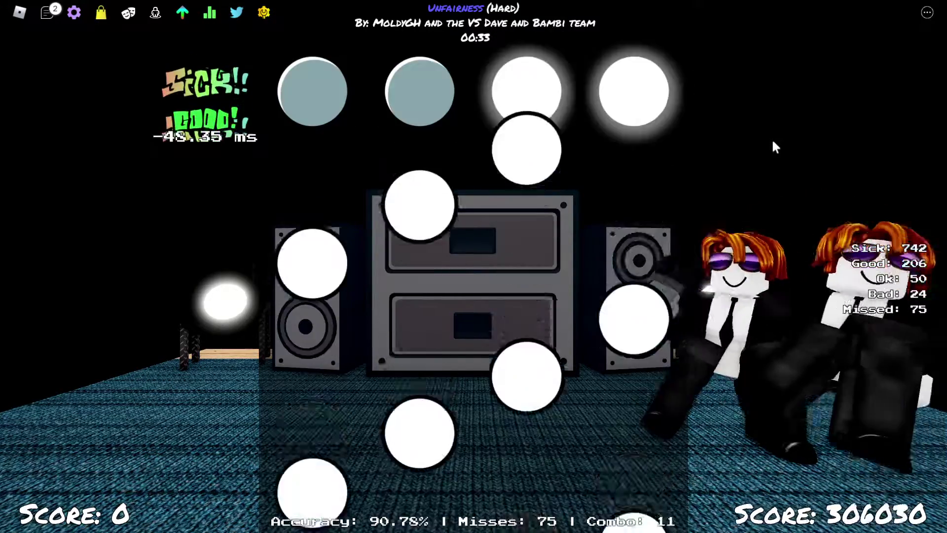
{"action": "key", "text": "Left"}
{"action": "key", "text": "Up"}
{"action": "key", "text": "Down"}
{"action": "key", "text": "Right"}
{"action": "key", "text": "Left"}
{"action": "key", "text": "Up"}
{"action": "key", "text": "Down"}
{"action": "key", "text": "Right"}
{"action": "key", "text": "Up"}
{"action": "key", "text": "Left"}
{"action": "key", "text": "Down"}
{"action": "key", "text": "Up"}
{"action": "key", "text": "Right"}
{"action": "key", "text": "Left"}
{"action": "key", "text": "Down"}
{"action": "key", "text": "Right"}
{"action": "key", "text": "Up"}
{"action": "key", "text": "Left"}
{"action": "key", "text": "Up"}
{"action": "key", "text": "Left"}
{"action": "key", "text": "Down"}
{"action": "key", "text": "Right"}
{"action": "key", "text": "Up"}
{"action": "key", "text": "Left"}
{"action": "key", "text": "Down"}
{"action": "key", "text": "Right"}
{"action": "key", "text": "Left"}
{"action": "key", "text": "Down"}
{"action": "key", "text": "Left"}
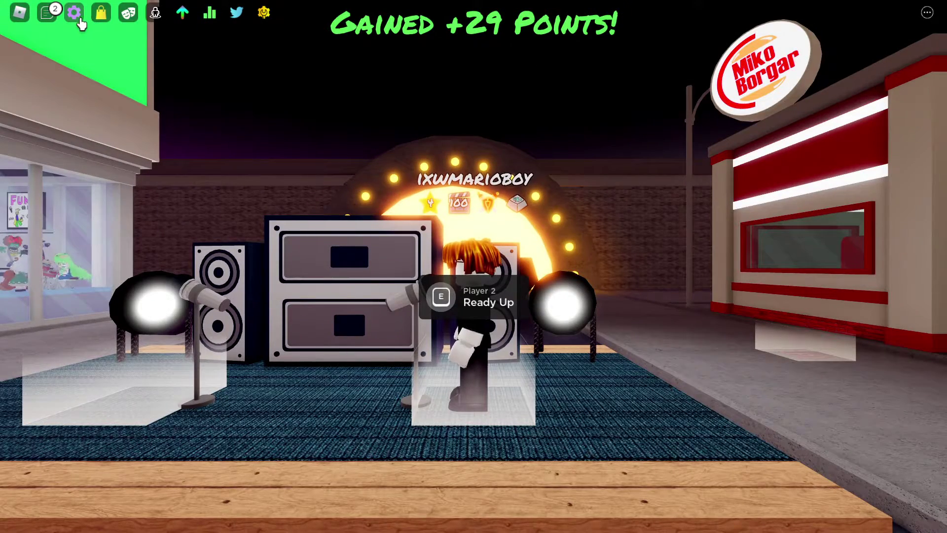
Step: Check Song Stats (316,640 score, 90.99% accuracy), then leave fullscreen and bring up OBS
{"action": "left_click", "coordinate": [210, 13]}
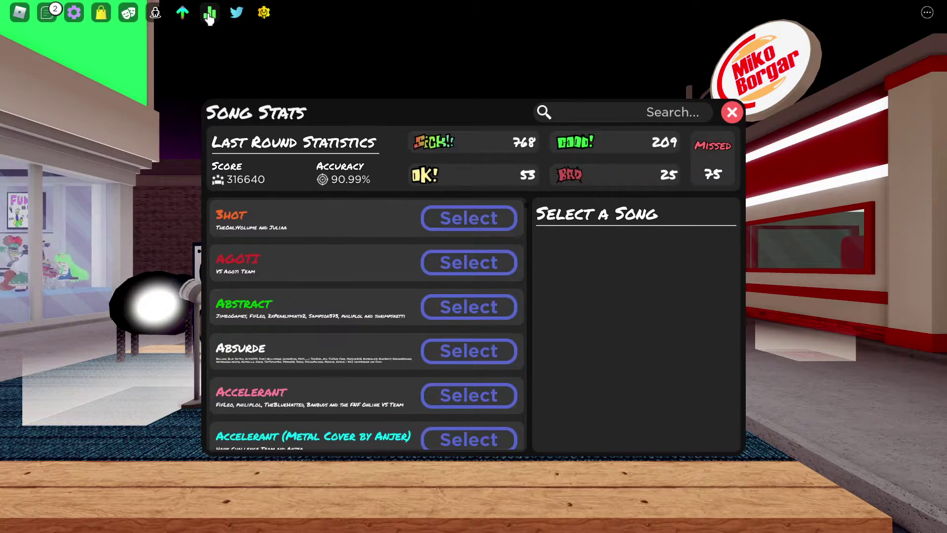
{"action": "left_click", "coordinate": [209, 14]}
{"action": "key", "text": "F11"}
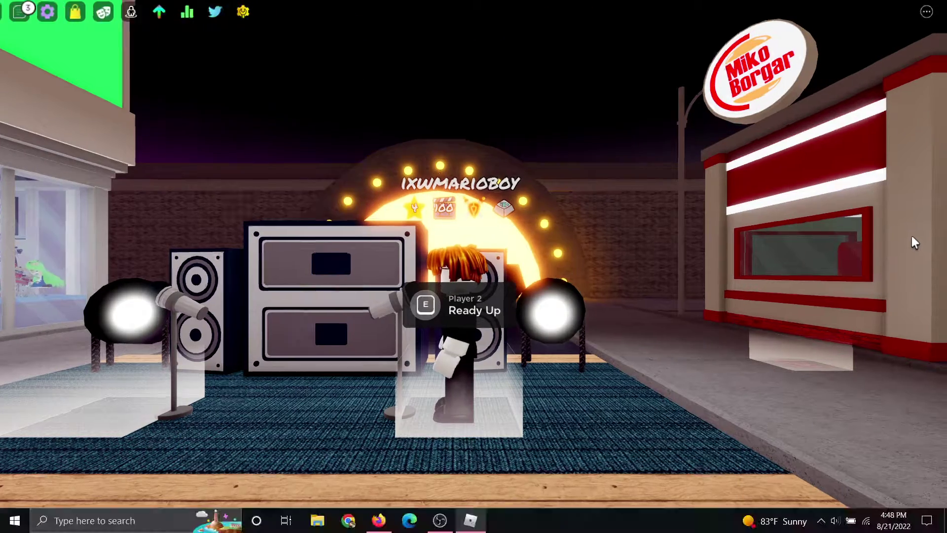
{"action": "left_click", "coordinate": [441, 520]}
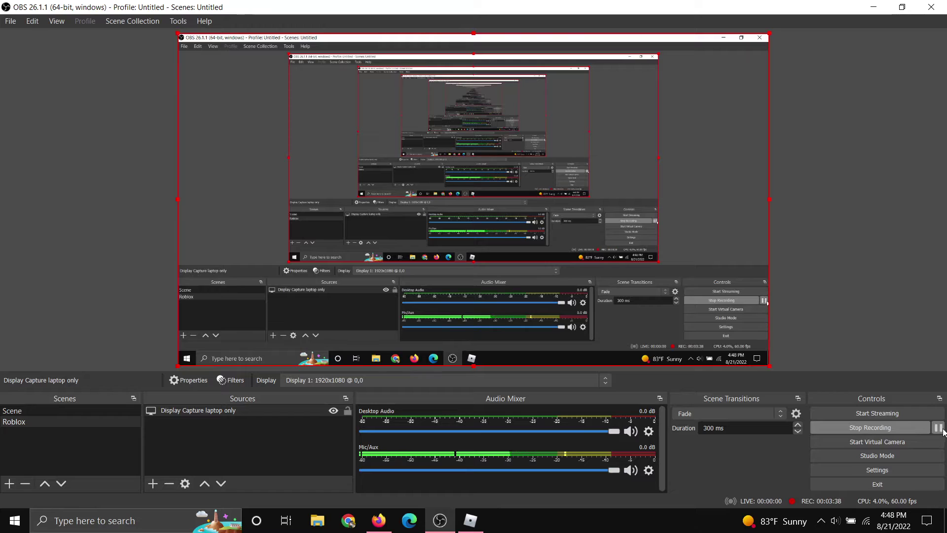